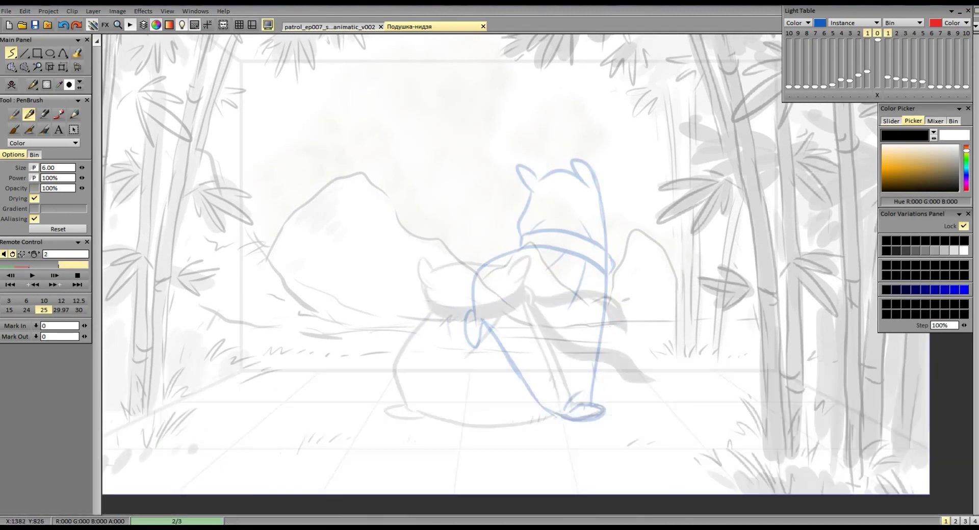
- Draw the pillow character's crouched pose on frame 2, with feet, rounded body, eared head, headband and folds
{"action": "mouse_move", "coordinate": [428, 419]}
{"action": "left_mouse_down"}
{"action": "mouse_move", "coordinate": [437, 431]}
{"action": "mouse_move", "coordinate": [599, 426]}
{"action": "left_mouse_up"}
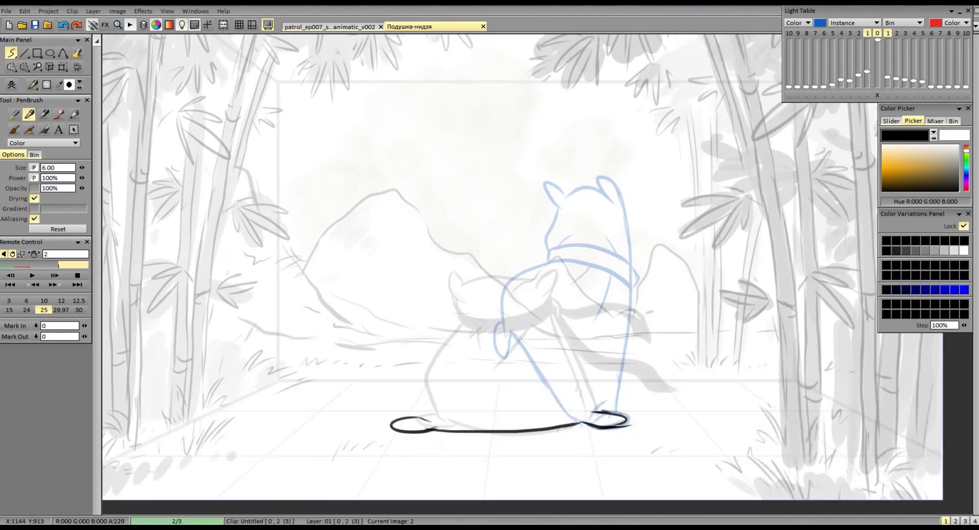
{"action": "left_click_drag", "start_coordinate": [408, 347], "coordinate": [541, 351]}
{"action": "mouse_move", "coordinate": [411, 359]}
{"action": "left_mouse_down"}
{"action": "mouse_move", "coordinate": [543, 374]}
{"action": "mouse_move", "coordinate": [570, 338]}
{"action": "left_mouse_up"}
{"action": "left_click_drag", "start_coordinate": [408, 365], "coordinate": [548, 382]}
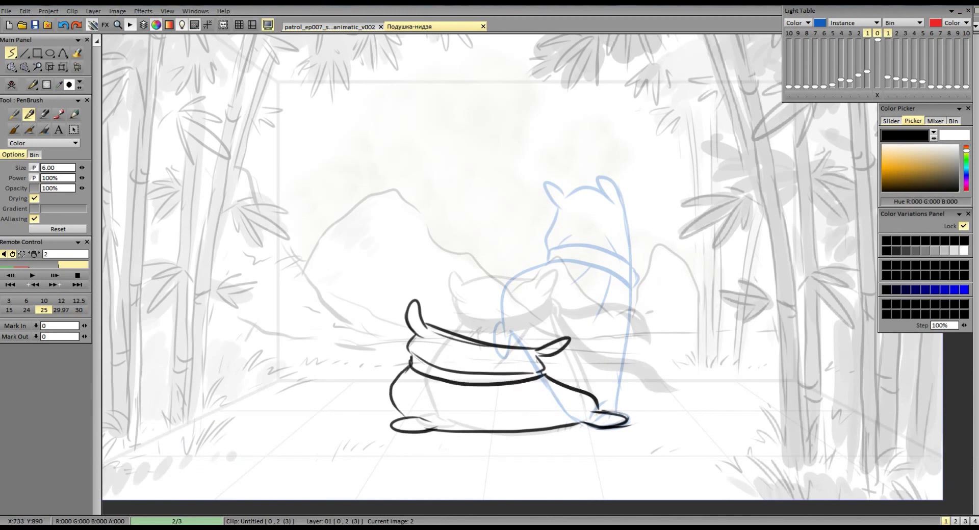
{"action": "left_click_drag", "start_coordinate": [429, 375], "coordinate": [482, 405]}
{"action": "left_click_drag", "start_coordinate": [405, 416], "coordinate": [442, 426]}
{"action": "left_click_drag", "start_coordinate": [406, 349], "coordinate": [447, 373]}
- Add frame 3 and draw the pillow squashed flatter on the ground, with drooping ears and a sagging headband
{"action": "key", "text": "Return"}
{"action": "key", "text": "Left"}
{"action": "key", "text": "Right"}
{"action": "mouse_move", "coordinate": [416, 342]}
{"action": "left_mouse_down"}
{"action": "mouse_move", "coordinate": [564, 360]}
{"action": "mouse_move", "coordinate": [546, 368]}
{"action": "left_mouse_up"}
{"action": "left_click_drag", "start_coordinate": [408, 368], "coordinate": [543, 377]}
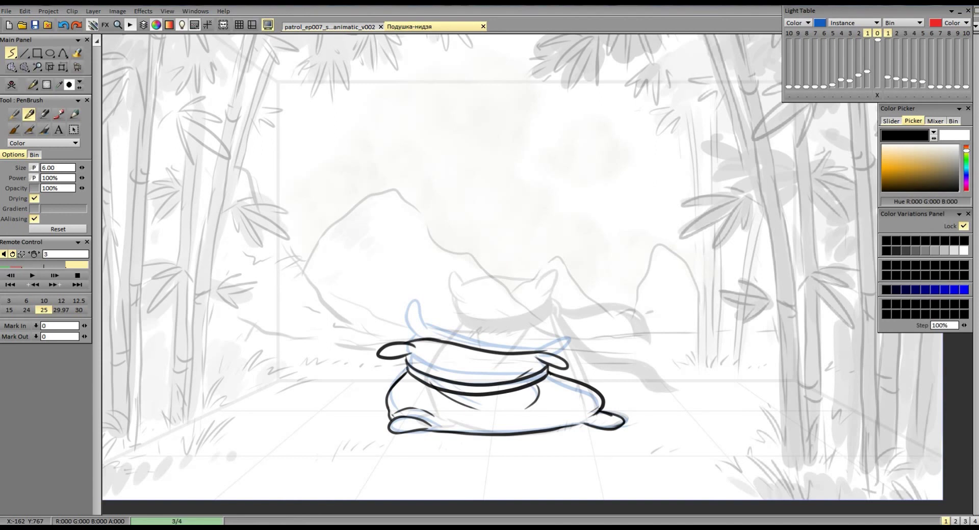
- Add frame 4 and draw the leaping pillow high above the ground, with a narrow head, folded ears and headband
{"action": "key", "text": "Return"}
{"action": "left_click_drag", "start_coordinate": [465, 173], "coordinate": [462, 209]}
{"action": "left_click_drag", "start_coordinate": [525, 168], "coordinate": [533, 224]}
{"action": "left_click_drag", "start_coordinate": [464, 214], "coordinate": [530, 230]}
{"action": "left_click_drag", "start_coordinate": [465, 222], "coordinate": [530, 244]}
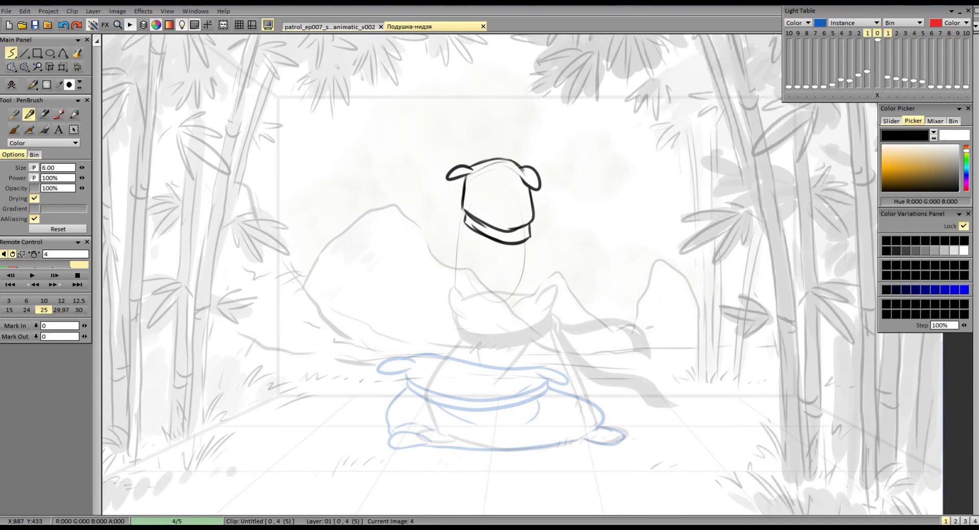
- Add frame 5 and draw the pillow puffed out wide at the top of the jump, with outspread ears
{"action": "key", "text": "ctrl+t"}
{"action": "mouse_move", "coordinate": [437, 148]}
{"action": "left_mouse_down"}
{"action": "mouse_move", "coordinate": [428, 138]}
{"action": "mouse_move", "coordinate": [545, 132]}
{"action": "left_mouse_up"}
{"action": "key", "text": "Return"}
{"action": "key", "text": "Return"}
{"action": "left_click_drag", "start_coordinate": [461, 126], "coordinate": [436, 124]}
{"action": "left_click_drag", "start_coordinate": [544, 135], "coordinate": [572, 127]}
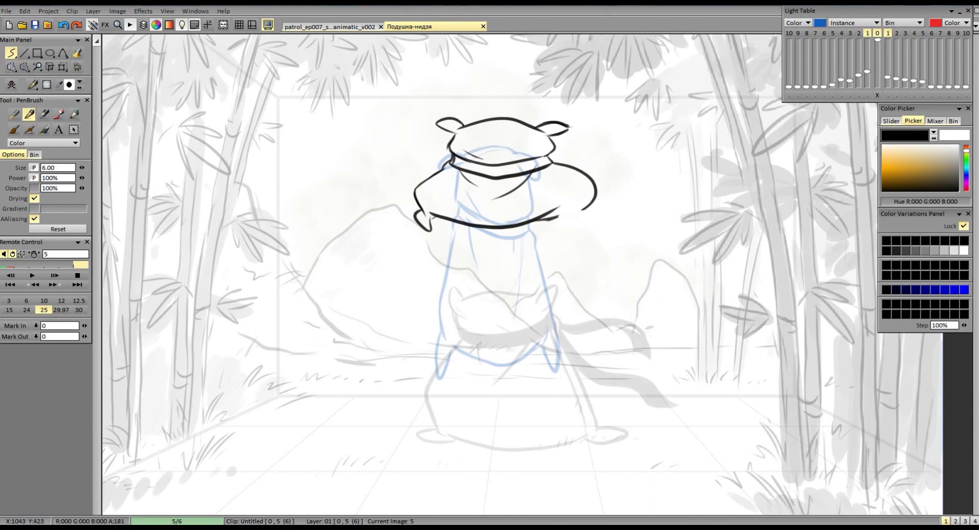
- Add frame 6, draw the tall stretched pillow reaching the ground, and flip back through the drawings to frame 1
{"action": "key", "text": "Return"}
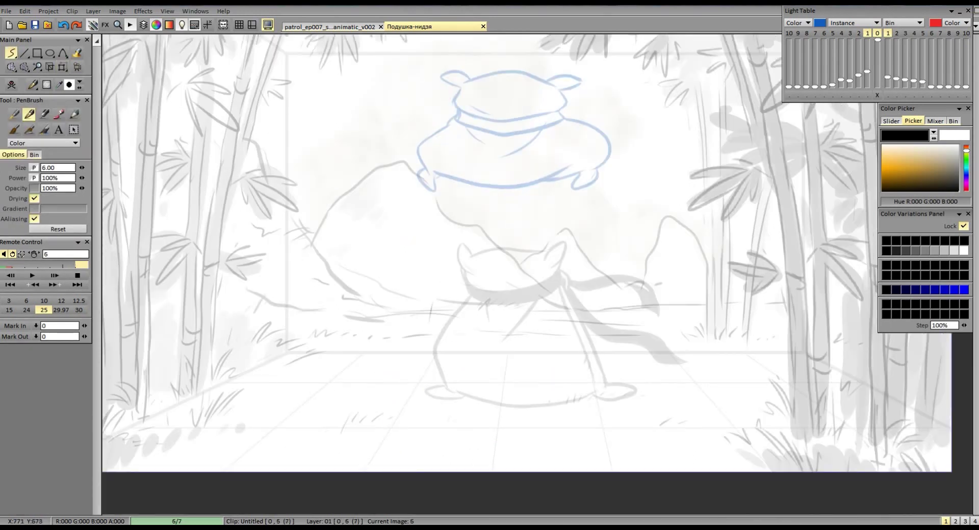
{"action": "left_click_drag", "start_coordinate": [441, 266], "coordinate": [430, 406]}
{"action": "left_click_drag", "start_coordinate": [422, 363], "coordinate": [551, 351]}
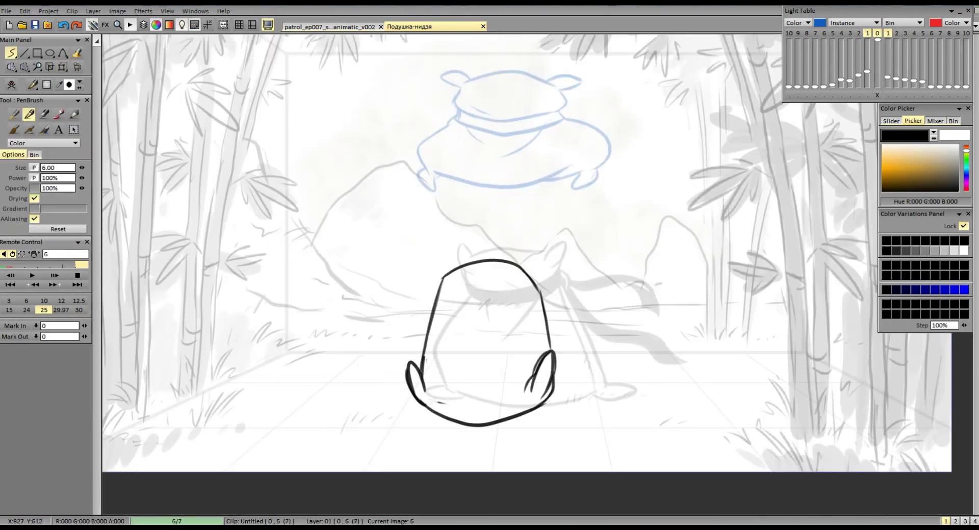
{"action": "key", "text": "Left"}
{"action": "key", "text": "Left"}
{"action": "key", "text": "Left"}
{"action": "key", "text": "Left"}
{"action": "key", "text": "Left"}
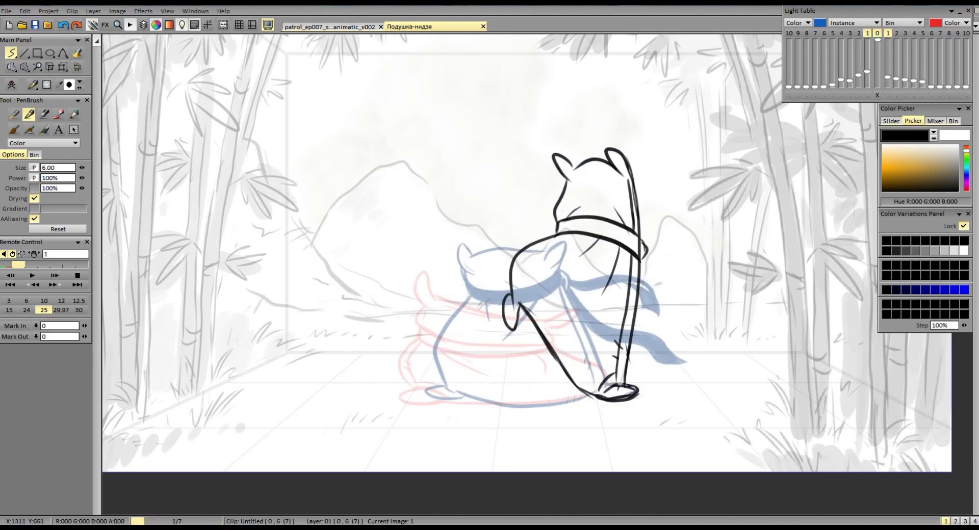
- Add frame 7 and draw the landing pose, with the head slumped over a squashed body and spread feet
{"action": "key", "text": "End"}
{"action": "key", "text": "Return"}
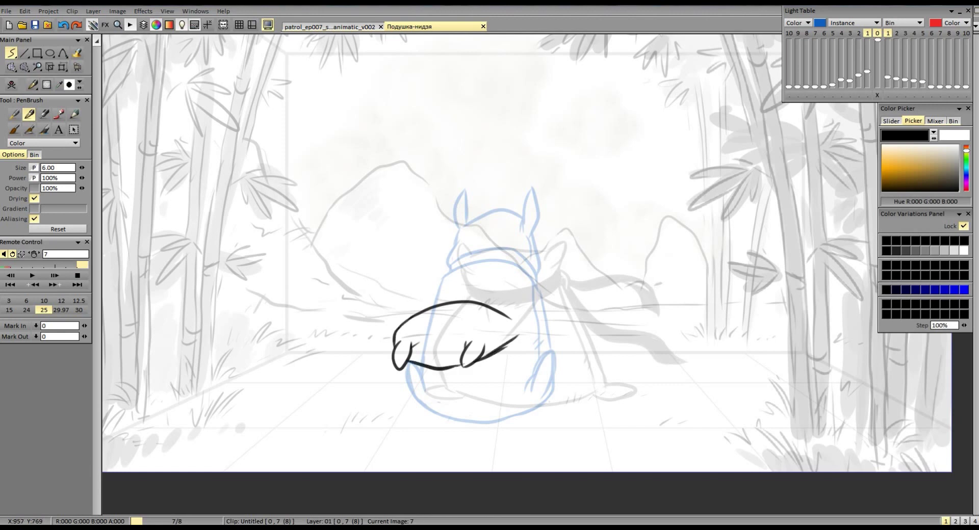
{"action": "key", "text": "Left"}
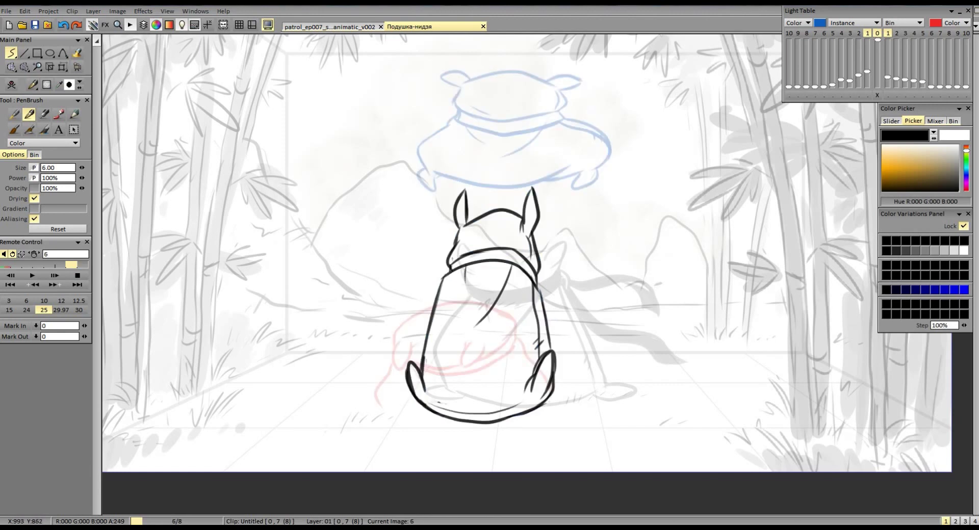
{"action": "key", "text": "Right"}
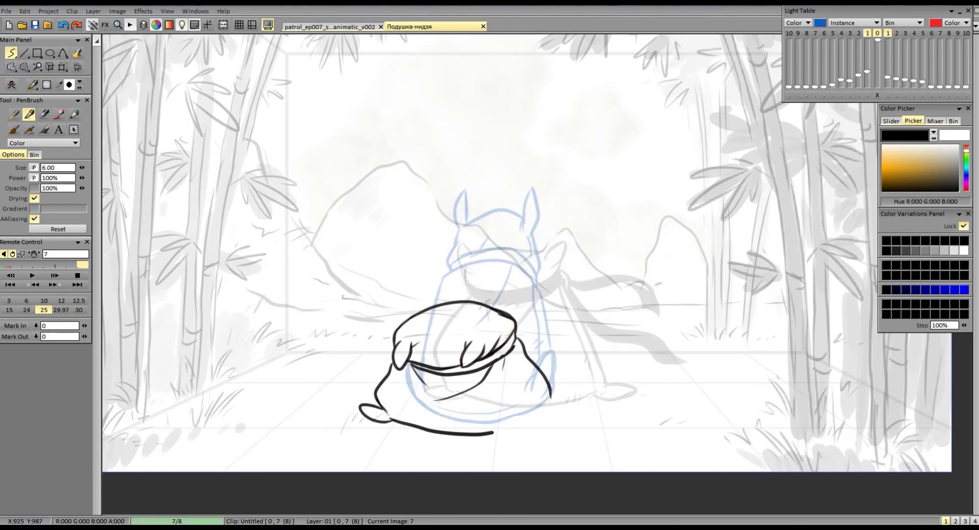
{"action": "left_click_drag", "start_coordinate": [390, 421], "coordinate": [549, 407]}
- Add frame 8 and draw the pillow rising back up with its head and headband leaning to the left
{"action": "key", "text": "Return"}
{"action": "mouse_move", "coordinate": [392, 421]}
{"action": "left_mouse_down"}
{"action": "mouse_move", "coordinate": [466, 429]}
{"action": "mouse_move", "coordinate": [540, 417]}
{"action": "left_mouse_up"}
{"action": "left_click_drag", "start_coordinate": [376, 333], "coordinate": [469, 331]}
{"action": "left_click_drag", "start_coordinate": [404, 278], "coordinate": [435, 271]}
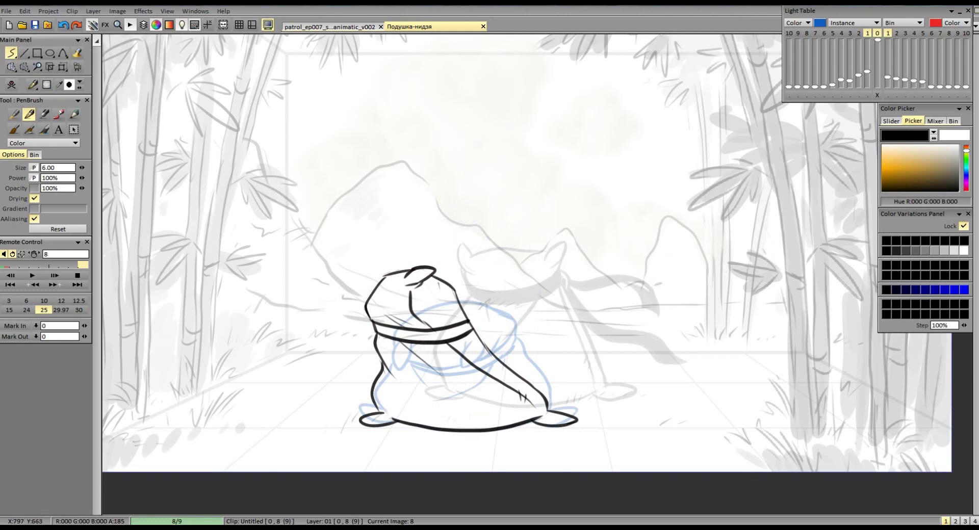
- Add frame 9, draw the pillow swinging its head and headband to the right above planted feet, and play the animation
{"action": "key", "text": "Return"}
{"action": "mouse_move", "coordinate": [361, 419]}
{"action": "left_mouse_down"}
{"action": "mouse_move", "coordinate": [493, 431]}
{"action": "mouse_move", "coordinate": [577, 420]}
{"action": "left_mouse_up"}
{"action": "left_click_drag", "start_coordinate": [550, 277], "coordinate": [553, 336]}
{"action": "mouse_move", "coordinate": [474, 293]}
{"action": "left_mouse_down"}
{"action": "mouse_move", "coordinate": [475, 312]}
{"action": "mouse_move", "coordinate": [556, 288]}
{"action": "left_mouse_up"}
{"action": "left_click_drag", "start_coordinate": [459, 325], "coordinate": [552, 336]}
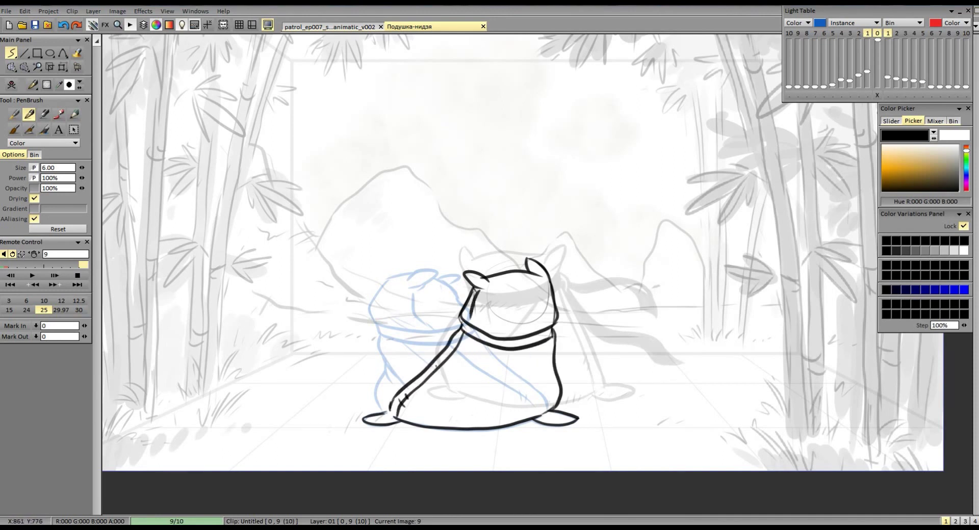
{"action": "key", "text": "space"}
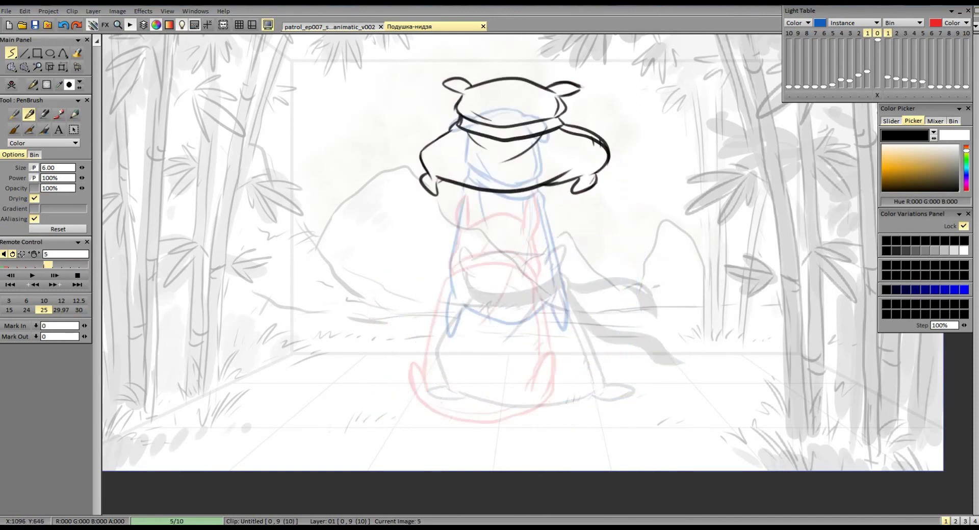
- Add frame 10 and draw the pillow's upright head on the left, with both ears and the headband
{"action": "key", "text": "Return"}
{"action": "left_click_drag", "start_coordinate": [415, 261], "coordinate": [398, 307]}
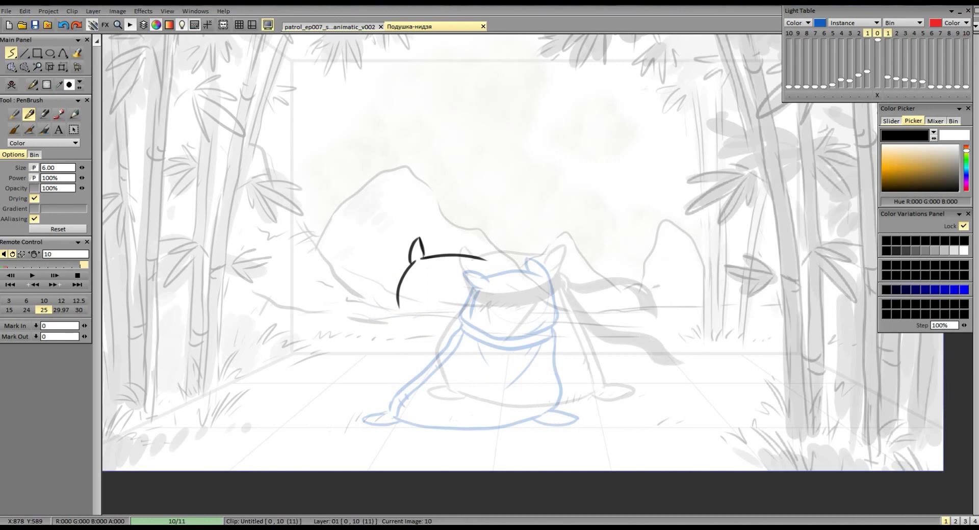
{"action": "left_click_drag", "start_coordinate": [482, 256], "coordinate": [504, 305]}
{"action": "left_click_drag", "start_coordinate": [402, 310], "coordinate": [502, 305]}
{"action": "left_click_drag", "start_coordinate": [399, 318], "coordinate": [498, 319]}
{"action": "left_click_drag", "start_coordinate": [433, 295], "coordinate": [473, 299]}
- Draw the frame 10 body with its flared sides, base line, foot and folds below the headband
{"action": "left_click_drag", "start_coordinate": [397, 317], "coordinate": [388, 413]}
{"action": "left_click_drag", "start_coordinate": [499, 320], "coordinate": [550, 387]}
{"action": "left_click_drag", "start_coordinate": [363, 417], "coordinate": [545, 415]}
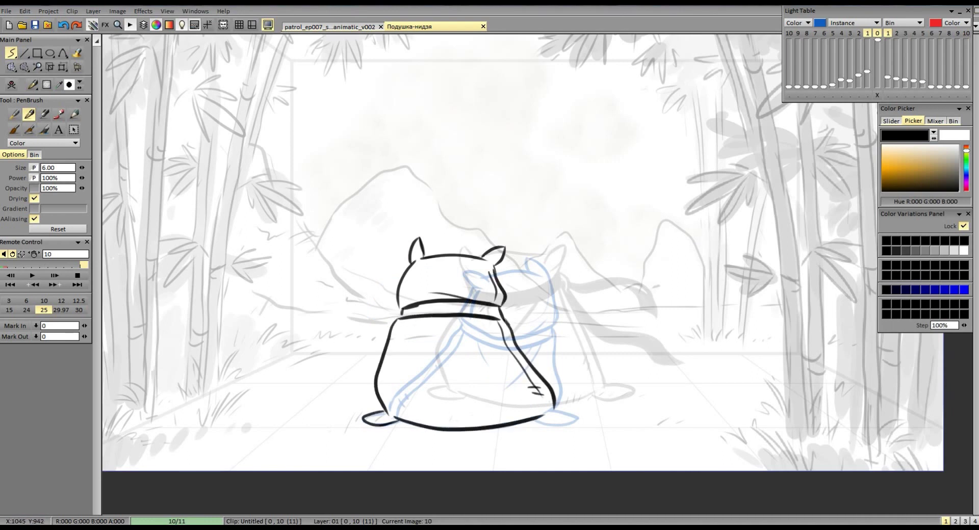
{"action": "left_click_drag", "start_coordinate": [416, 316], "coordinate": [422, 335]}
{"action": "left_click_drag", "start_coordinate": [483, 319], "coordinate": [448, 359]}
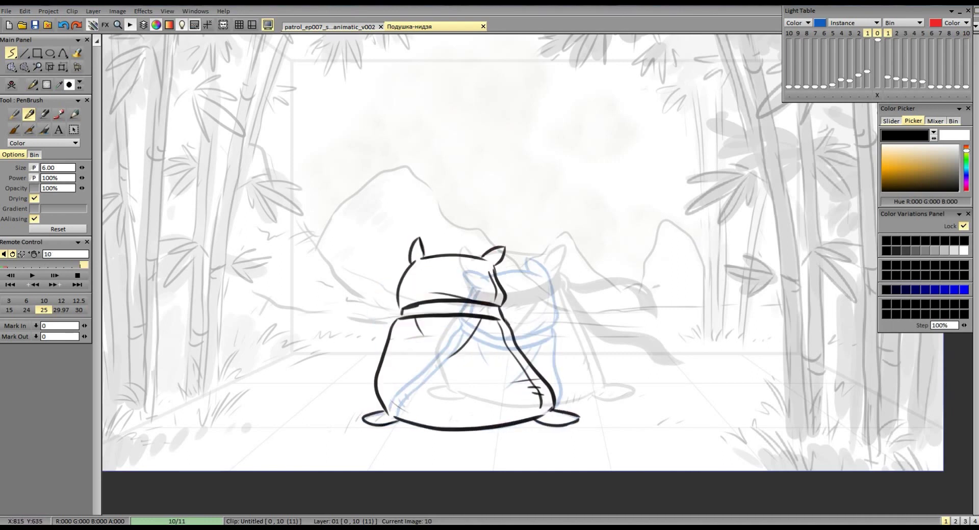
- Add frame 11 and draw the lunging pillow's long diagonal back line, lower right side and feet
{"action": "key", "text": "Insert"}
{"action": "left_click_drag", "start_coordinate": [412, 398], "coordinate": [614, 278]}
{"action": "left_click_drag", "start_coordinate": [621, 349], "coordinate": [556, 412]}
{"action": "left_click_drag", "start_coordinate": [538, 417], "coordinate": [579, 415]}
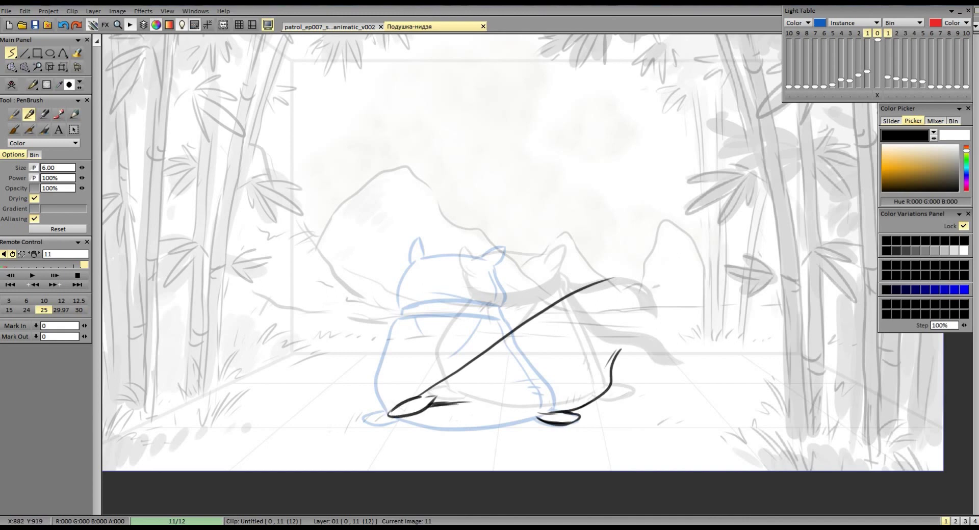
- Complete the frame 11 lunge with the stretched head and ears, the headband, the body's right side and folds
{"action": "scroll", "coordinate": [607, 316], "scroll_direction": "up", "scroll_amount": 2}
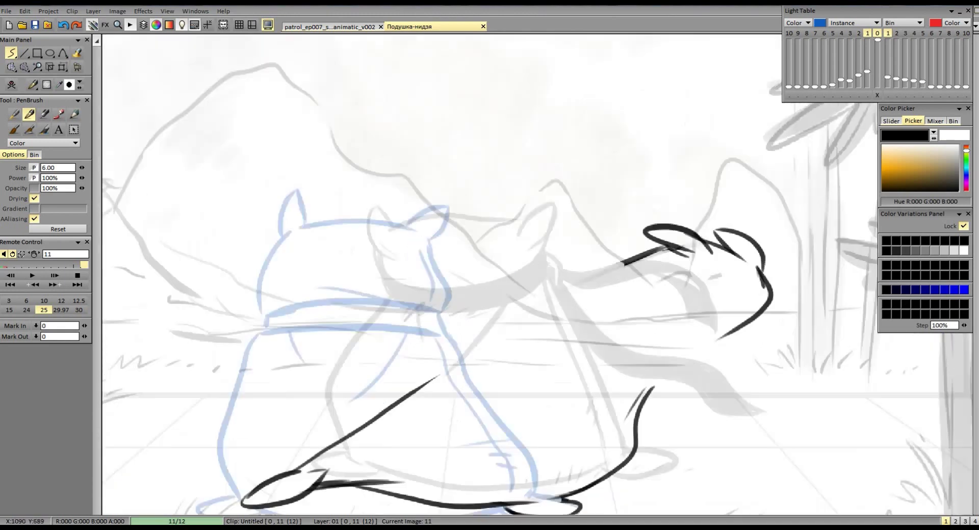
{"action": "left_click_drag", "start_coordinate": [602, 276], "coordinate": [765, 372]}
{"action": "left_click_drag", "start_coordinate": [683, 326], "coordinate": [705, 357]}
{"action": "mouse_move", "coordinate": [533, 344]}
{"action": "left_mouse_down"}
{"action": "mouse_move", "coordinate": [678, 367]}
{"action": "mouse_move", "coordinate": [740, 330]}
{"action": "left_mouse_up"}
{"action": "left_click_drag", "start_coordinate": [675, 368], "coordinate": [561, 468]}
{"action": "left_click_drag", "start_coordinate": [612, 445], "coordinate": [510, 476]}
{"action": "left_click_drag", "start_coordinate": [638, 395], "coordinate": [575, 438]}
{"action": "left_click_drag", "start_coordinate": [593, 351], "coordinate": [499, 410]}
- Add frame 12, draw the pillow's rear corners dashing off behind the right-hand bamboo, and add a following frame
{"action": "key", "text": "Home"}
{"action": "key", "text": "Return"}
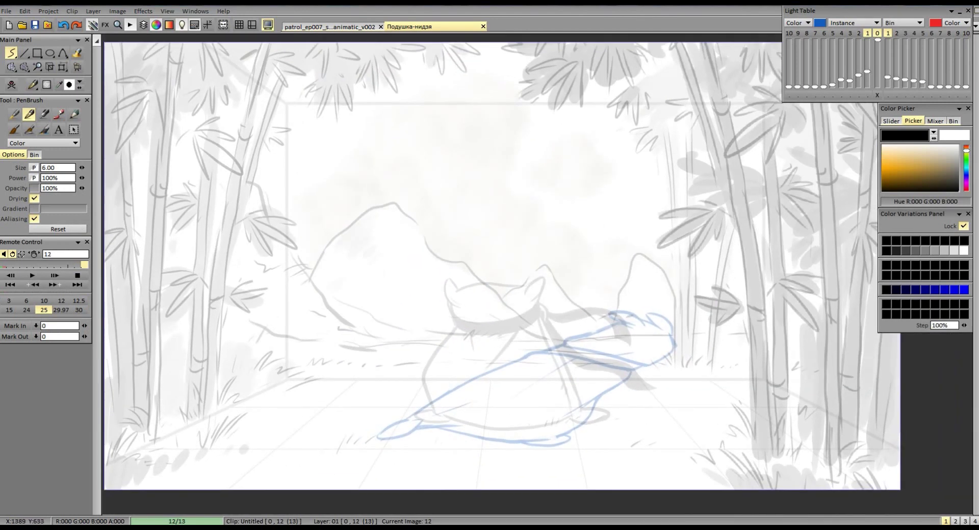
{"action": "left_click_drag", "start_coordinate": [632, 381], "coordinate": [749, 357]}
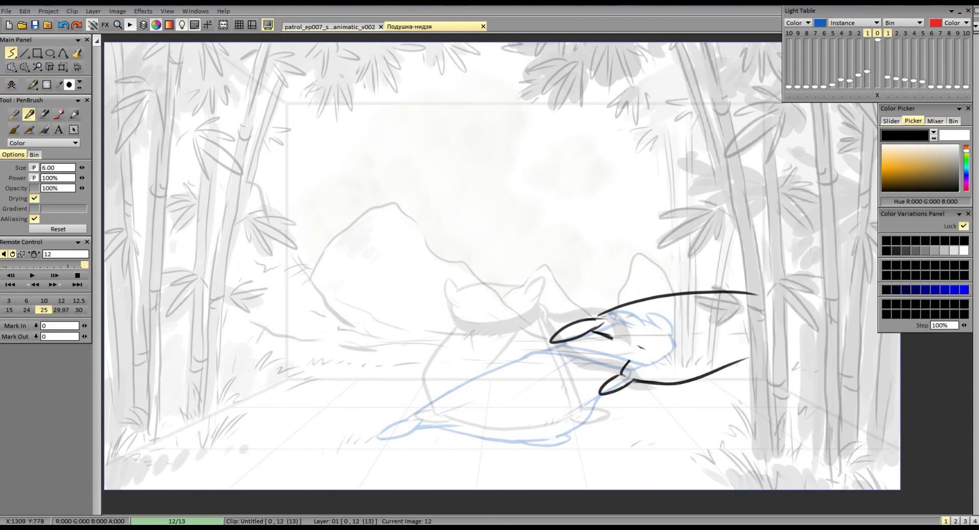
{"action": "key", "text": "Left"}
{"action": "key", "text": "Right"}
{"action": "key", "text": "Return"}
{"action": "left_click_drag", "start_coordinate": [742, 299], "coordinate": [744, 331]}
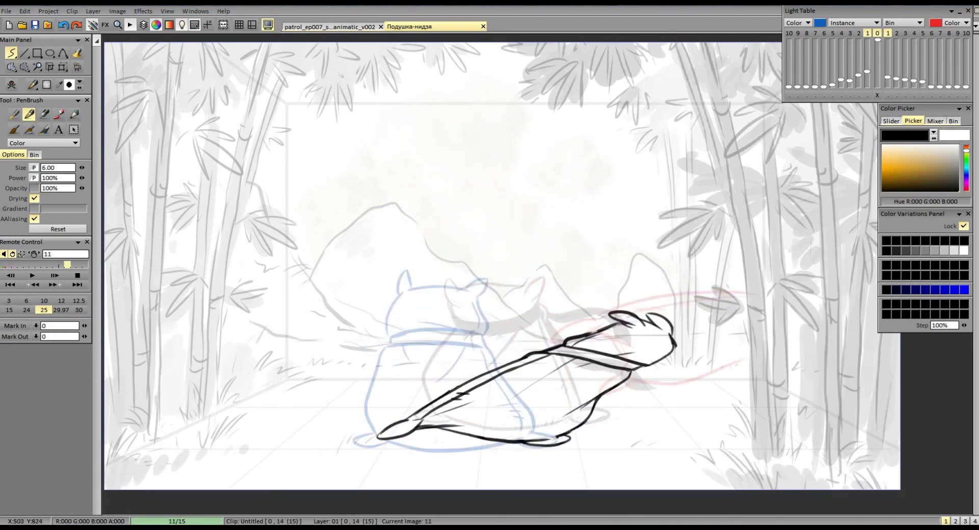
- Insert a drawing between the upright and lunging poses and draw the pillow squashed flat with a low domed outline
{"action": "key", "text": "Left"}
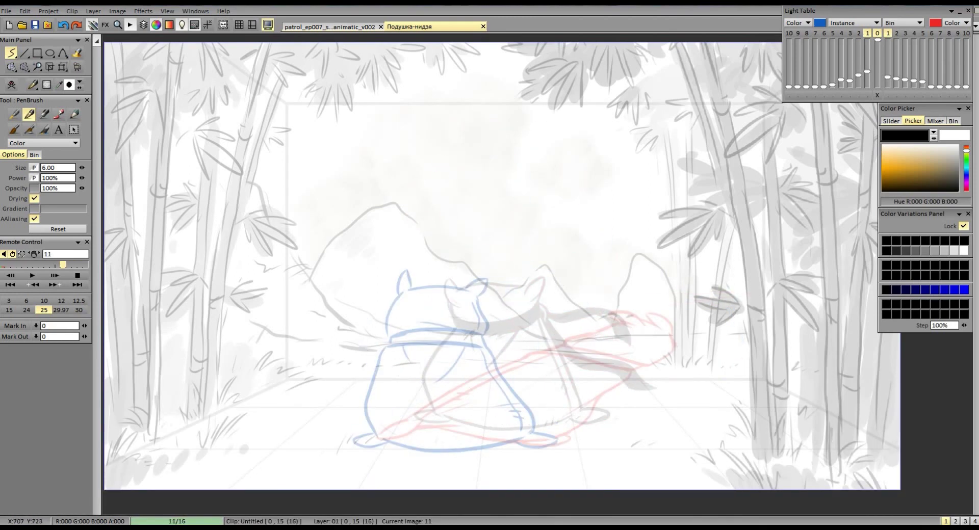
{"action": "left_click_drag", "start_coordinate": [363, 434], "coordinate": [560, 440]}
{"action": "scroll", "coordinate": [484, 357], "scroll_direction": "up", "scroll_amount": 1}
{"action": "left_click_drag", "start_coordinate": [384, 365], "coordinate": [585, 372]}
{"action": "left_click_drag", "start_coordinate": [439, 332], "coordinate": [553, 340]}
- Insert an in-between on frame 11 and draw the pillow starting to sink, with feet, eared head, headband and body
{"action": "key", "text": "Insert"}
{"action": "mouse_move", "coordinate": [368, 380]}
{"action": "left_mouse_down"}
{"action": "mouse_move", "coordinate": [448, 400]}
{"action": "mouse_move", "coordinate": [612, 386]}
{"action": "left_mouse_up"}
{"action": "key", "text": "Right"}
{"action": "key", "text": "Left"}
{"action": "left_click_drag", "start_coordinate": [423, 200], "coordinate": [433, 223]}
{"action": "left_click_drag", "start_coordinate": [434, 216], "coordinate": [514, 218]}
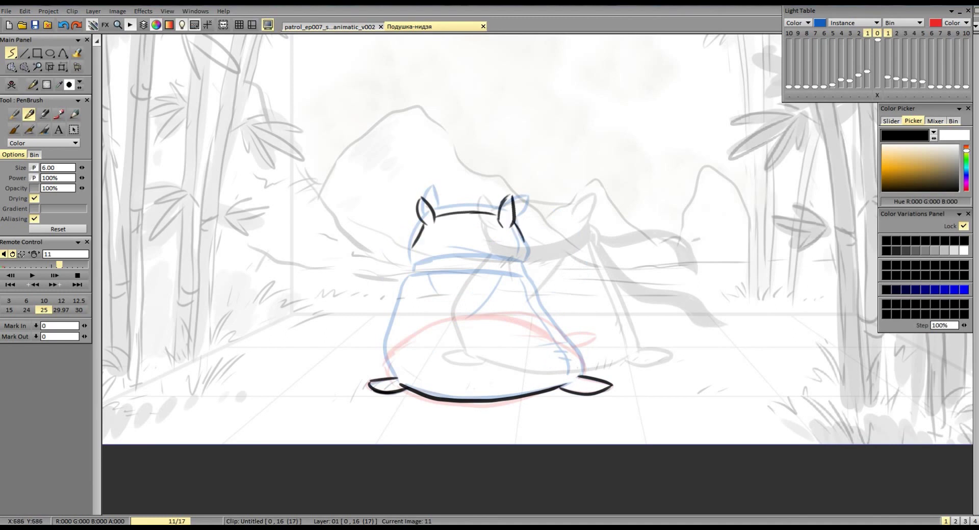
{"action": "left_click_drag", "start_coordinate": [418, 244], "coordinate": [413, 261]}
{"action": "left_click_drag", "start_coordinate": [421, 265], "coordinate": [527, 261]}
{"action": "left_click_drag", "start_coordinate": [514, 226], "coordinate": [530, 262]}
{"action": "left_click_drag", "start_coordinate": [416, 273], "coordinate": [540, 279]}
- Insert an in-between on frame 12 and draw the half-squashed pillow, with a domed body, low headband and ears
{"action": "key", "text": "Insert"}
{"action": "scroll", "coordinate": [459, 357], "scroll_direction": "up", "scroll_amount": 1}
{"action": "mouse_move", "coordinate": [389, 380]}
{"action": "left_mouse_down"}
{"action": "mouse_move", "coordinate": [518, 411]}
{"action": "mouse_move", "coordinate": [682, 390]}
{"action": "mouse_move", "coordinate": [639, 370]}
{"action": "left_mouse_up"}
{"action": "left_click_drag", "start_coordinate": [452, 266], "coordinate": [604, 297]}
{"action": "left_click_drag", "start_coordinate": [514, 296], "coordinate": [554, 278]}
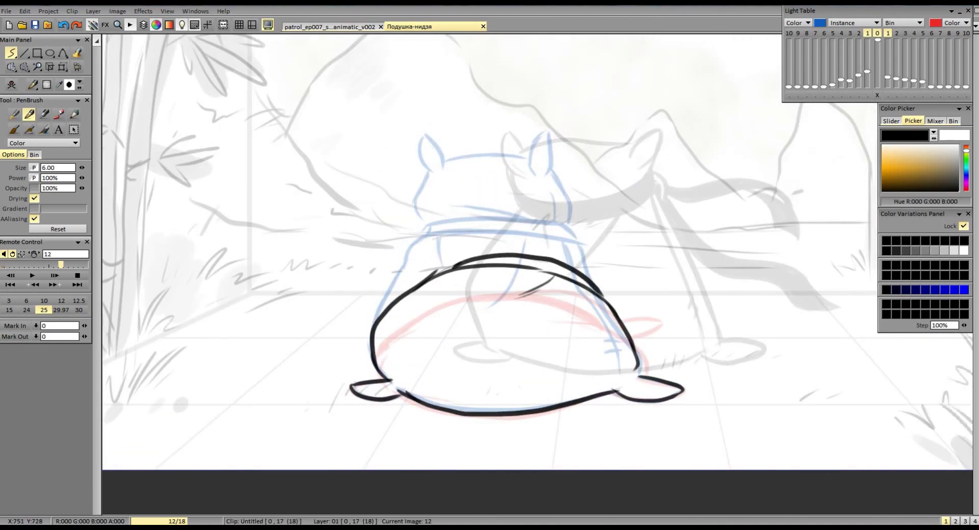
{"action": "left_click_drag", "start_coordinate": [461, 240], "coordinate": [477, 232]}
{"action": "left_click_drag", "start_coordinate": [525, 240], "coordinate": [543, 234]}
{"action": "left_click_drag", "start_coordinate": [596, 296], "coordinate": [627, 378]}
- Rework the flattened pose on frame 13, redrawing its domed outline and adding a curved crease on the body
{"action": "key", "text": "Right"}
{"action": "left_click_drag", "start_coordinate": [619, 329], "coordinate": [662, 324]}
{"action": "left_click_drag", "start_coordinate": [367, 370], "coordinate": [459, 303]}
{"action": "left_click_drag", "start_coordinate": [477, 306], "coordinate": [481, 413]}
{"action": "left_click_drag", "start_coordinate": [426, 312], "coordinate": [662, 326]}
{"action": "left_click_drag", "start_coordinate": [367, 370], "coordinate": [513, 282]}
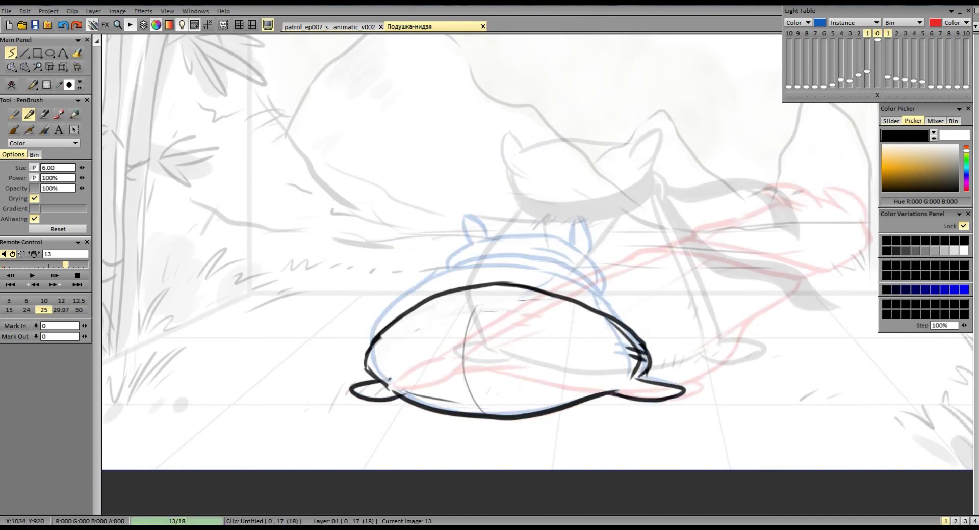
- Insert another in-between on frame 13 and draw the squashed pillow's base, foot and domed outline
{"action": "key", "text": "Insert"}
{"action": "mouse_move", "coordinate": [390, 381]}
{"action": "left_mouse_down"}
{"action": "mouse_move", "coordinate": [395, 394]}
{"action": "mouse_move", "coordinate": [614, 393]}
{"action": "left_mouse_up"}
{"action": "left_click_drag", "start_coordinate": [390, 379], "coordinate": [431, 286]}
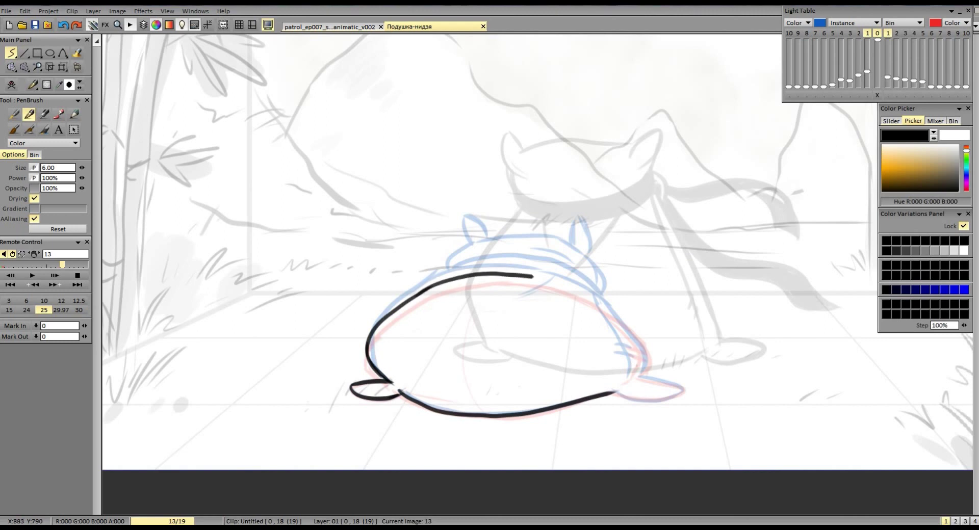
{"action": "left_click_drag", "start_coordinate": [533, 277], "coordinate": [648, 372]}
{"action": "scroll", "coordinate": [536, 255], "scroll_direction": "up", "scroll_amount": 1}
{"action": "left_click_drag", "start_coordinate": [475, 292], "coordinate": [490, 285]}
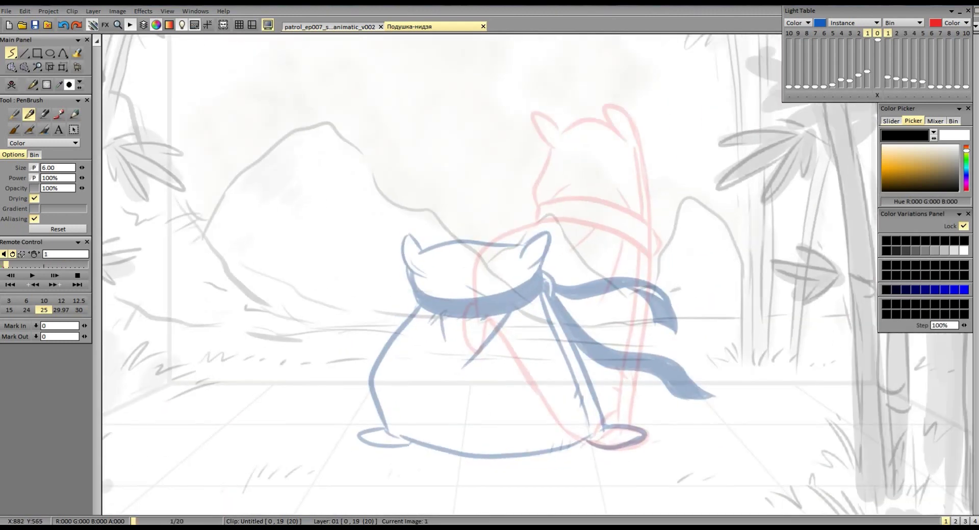
- Draw an in-between on the new frame 1, with the pillow's head, headband, body, seam and feet near the starting pose
{"action": "mouse_move", "coordinate": [535, 283]}
{"action": "left_mouse_down"}
{"action": "mouse_move", "coordinate": [462, 208]}
{"action": "mouse_move", "coordinate": [493, 202]}
{"action": "left_mouse_up"}
{"action": "left_click_drag", "start_coordinate": [530, 262], "coordinate": [579, 250]}
{"action": "left_click_drag", "start_coordinate": [419, 276], "coordinate": [544, 276]}
{"action": "mouse_move", "coordinate": [422, 295]}
{"action": "left_mouse_down"}
{"action": "mouse_move", "coordinate": [548, 293]}
{"action": "mouse_move", "coordinate": [382, 428]}
{"action": "left_mouse_up"}
{"action": "left_click_drag", "start_coordinate": [497, 308], "coordinate": [445, 360]}
{"action": "left_click_drag", "start_coordinate": [398, 437], "coordinate": [594, 436]}
{"action": "left_click_drag", "start_coordinate": [537, 288], "coordinate": [606, 427]}
{"action": "left_click_drag", "start_coordinate": [578, 395], "coordinate": [583, 407]}
{"action": "left_click_drag", "start_coordinate": [586, 441], "coordinate": [647, 444]}
- Insert an in-between on frame 2 and draw the pillow's head with raised ears and the headband curving around it
{"action": "key", "text": "Insert"}
{"action": "left_click_drag", "start_coordinate": [436, 254], "coordinate": [439, 308]}
{"action": "left_click_drag", "start_coordinate": [444, 217], "coordinate": [434, 256]}
{"action": "left_click_drag", "start_coordinate": [452, 216], "coordinate": [478, 248]}
{"action": "left_click_drag", "start_coordinate": [530, 248], "coordinate": [572, 301]}
{"action": "left_click_drag", "start_coordinate": [428, 257], "coordinate": [565, 295]}
- Draw the frame 2 body below the headband, with its side contours, base line, feet and folds
{"action": "mouse_move", "coordinate": [456, 319]}
{"action": "left_mouse_down"}
{"action": "mouse_move", "coordinate": [564, 300]}
{"action": "mouse_move", "coordinate": [609, 402]}
{"action": "left_mouse_up"}
{"action": "left_click_drag", "start_coordinate": [535, 330], "coordinate": [482, 377]}
{"action": "left_click_drag", "start_coordinate": [611, 394], "coordinate": [605, 430]}
{"action": "left_click_drag", "start_coordinate": [489, 275], "coordinate": [511, 240]}
{"action": "left_click_drag", "start_coordinate": [461, 282], "coordinate": [407, 395]}
{"action": "mouse_move", "coordinate": [408, 395]}
{"action": "left_mouse_down"}
{"action": "mouse_move", "coordinate": [377, 406]}
{"action": "mouse_move", "coordinate": [655, 397]}
{"action": "left_mouse_up"}
{"action": "left_click_drag", "start_coordinate": [581, 275], "coordinate": [632, 393]}
{"action": "left_click_drag", "start_coordinate": [630, 393], "coordinate": [625, 414]}
{"action": "left_click_drag", "start_coordinate": [459, 311], "coordinate": [416, 367]}
{"action": "left_click_drag", "start_coordinate": [634, 354], "coordinate": [617, 378]}
- Insert an in-between on frame 3 and draw the pillow stretching up on its right foot, checking it against neighbouring frames
{"action": "key", "text": "Insert"}
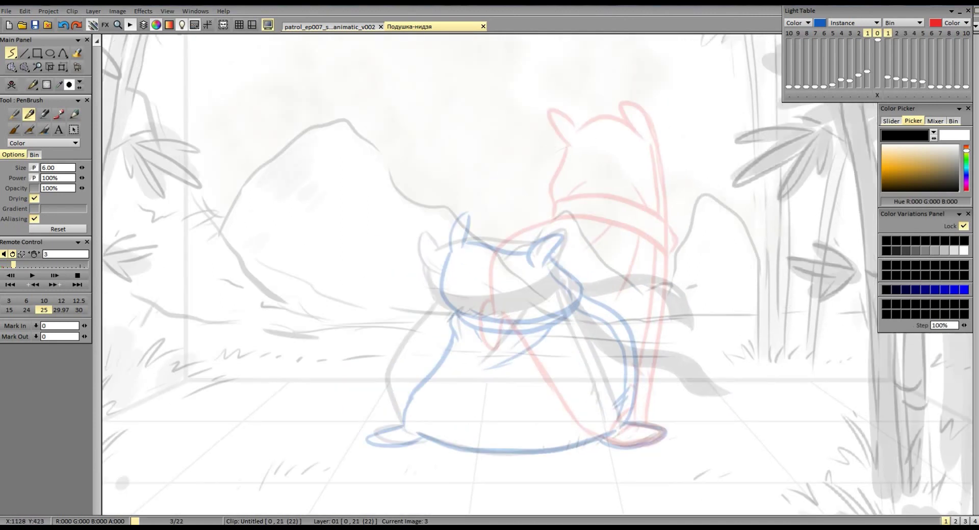
{"action": "left_click_drag", "start_coordinate": [540, 150], "coordinate": [637, 163]}
{"action": "left_click_drag", "start_coordinate": [579, 165], "coordinate": [611, 153]}
{"action": "left_click_drag", "start_coordinate": [545, 150], "coordinate": [530, 214]}
{"action": "left_click_drag", "start_coordinate": [637, 158], "coordinate": [659, 235]}
{"action": "mouse_move", "coordinate": [532, 230]}
{"action": "left_mouse_down"}
{"action": "mouse_move", "coordinate": [661, 240]}
{"action": "mouse_move", "coordinate": [640, 423]}
{"action": "left_mouse_up"}
{"action": "left_click_drag", "start_coordinate": [615, 161], "coordinate": [643, 214]}
{"action": "mouse_move", "coordinate": [541, 225]}
{"action": "left_mouse_down"}
{"action": "mouse_move", "coordinate": [407, 436]}
{"action": "mouse_move", "coordinate": [609, 441]}
{"action": "left_mouse_up"}
{"action": "left_click_drag", "start_coordinate": [561, 306], "coordinate": [615, 232]}
{"action": "key", "text": "Right"}
{"action": "key", "text": "Left"}
{"action": "key", "text": "Right"}
- Insert a drawing on frame 5 and draw the tall one-footed pose slightly offset from the previous frame
{"action": "key", "text": "Insert"}
{"action": "left_click_drag", "start_coordinate": [640, 139], "coordinate": [642, 423]}
{"action": "left_click_drag", "start_coordinate": [553, 108], "coordinate": [555, 204]}
{"action": "left_click_drag", "start_coordinate": [555, 203], "coordinate": [668, 225]}
{"action": "left_click_drag", "start_coordinate": [554, 220], "coordinate": [669, 254]}
{"action": "mouse_move", "coordinate": [538, 223]}
{"action": "left_mouse_down"}
{"action": "mouse_move", "coordinate": [548, 387]}
{"action": "mouse_move", "coordinate": [606, 442]}
{"action": "left_mouse_up"}
{"action": "left_click_drag", "start_coordinate": [632, 413], "coordinate": [608, 439]}
{"action": "left_click_drag", "start_coordinate": [658, 249], "coordinate": [658, 270]}
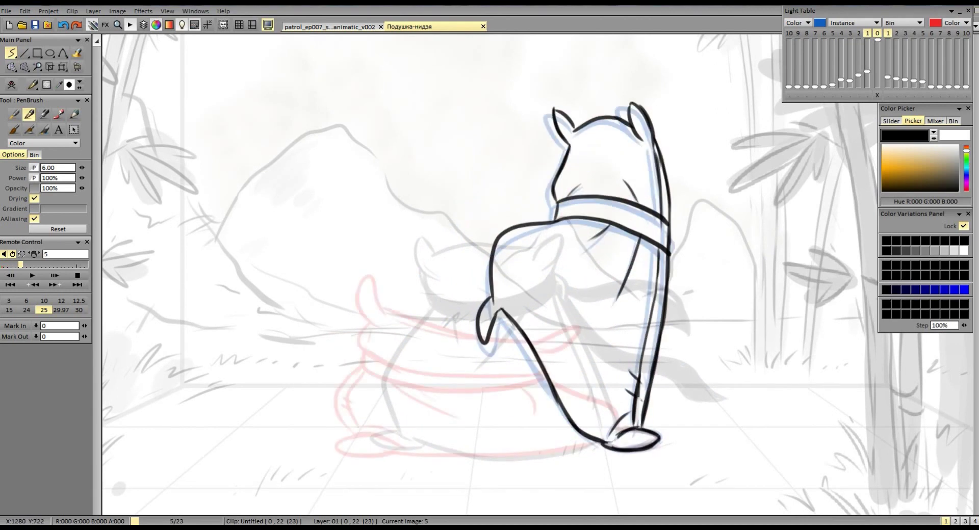
- Insert an in-between after frame 5 and draw the pillow leaning right over a wide base, with ears, headband and feet
{"action": "key", "text": "Insert"}
{"action": "mouse_move", "coordinate": [397, 428]}
{"action": "left_mouse_down"}
{"action": "mouse_move", "coordinate": [390, 438]}
{"action": "mouse_move", "coordinate": [599, 443]}
{"action": "left_mouse_up"}
{"action": "left_click_drag", "start_coordinate": [611, 431], "coordinate": [604, 444]}
{"action": "mouse_move", "coordinate": [382, 400]}
{"action": "left_mouse_down"}
{"action": "mouse_move", "coordinate": [477, 247]}
{"action": "mouse_move", "coordinate": [625, 260]}
{"action": "left_mouse_up"}
{"action": "left_click_drag", "start_coordinate": [441, 288], "coordinate": [619, 278]}
{"action": "left_click_drag", "start_coordinate": [625, 271], "coordinate": [630, 425]}
{"action": "left_click_drag", "start_coordinate": [477, 242], "coordinate": [558, 150]}
{"action": "left_click_drag", "start_coordinate": [535, 191], "coordinate": [609, 194]}
{"action": "left_click_drag", "start_coordinate": [607, 196], "coordinate": [643, 150]}
{"action": "left_click_drag", "start_coordinate": [628, 211], "coordinate": [624, 265]}
{"action": "key", "text": "Right"}
{"action": "key", "text": "Left"}
- Insert a drawing on frame 6 and draw the pillow's head with two raised ears and its side contours
{"action": "key", "text": "Insert"}
{"action": "left_click_drag", "start_coordinate": [578, 122], "coordinate": [647, 128]}
{"action": "left_click_drag", "start_coordinate": [564, 148], "coordinate": [581, 145]}
{"action": "left_click_drag", "start_coordinate": [648, 125], "coordinate": [657, 142]}
{"action": "left_click_drag", "start_coordinate": [566, 148], "coordinate": [554, 222]}
{"action": "left_click_drag", "start_coordinate": [558, 198], "coordinate": [638, 201]}
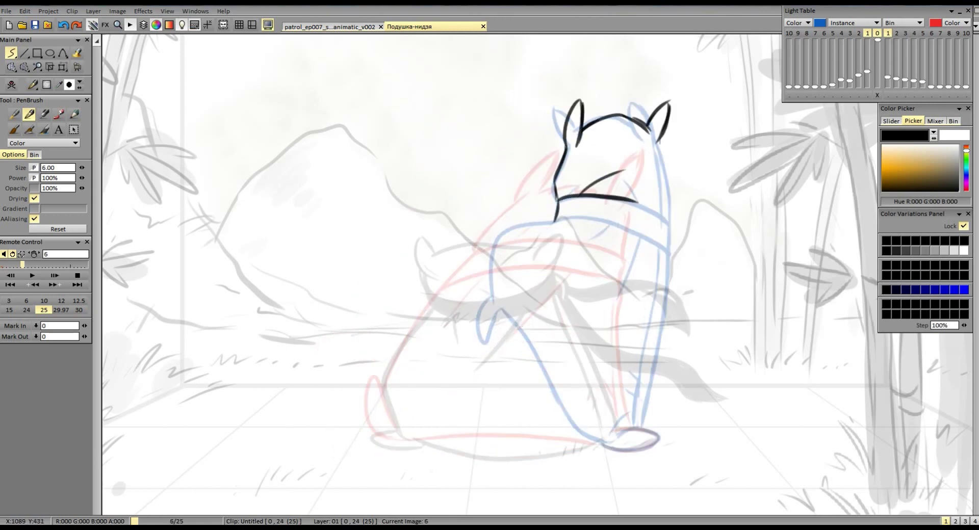
{"action": "left_click_drag", "start_coordinate": [658, 144], "coordinate": [676, 217]}
{"action": "left_click_drag", "start_coordinate": [566, 151], "coordinate": [557, 202]}
- Draw the headband on frame 6 and the stretched body below it, with its contours, fold and foot
{"action": "left_click_drag", "start_coordinate": [558, 201], "coordinate": [674, 216]}
{"action": "left_click_drag", "start_coordinate": [556, 220], "coordinate": [673, 260]}
{"action": "left_click_drag", "start_coordinate": [528, 265], "coordinate": [474, 344]}
{"action": "left_click_drag", "start_coordinate": [523, 334], "coordinate": [611, 446]}
{"action": "left_click_drag", "start_coordinate": [647, 229], "coordinate": [637, 311]}
{"action": "left_click_drag", "start_coordinate": [610, 329], "coordinate": [660, 441]}
- Insert an in-between on frame 10 and draw the rounded head with drooping ears and the headband curving beneath it
{"action": "key", "text": "Right"}
{"action": "key", "text": "Right"}
{"action": "key", "text": "Right"}
{"action": "key", "text": "Right"}
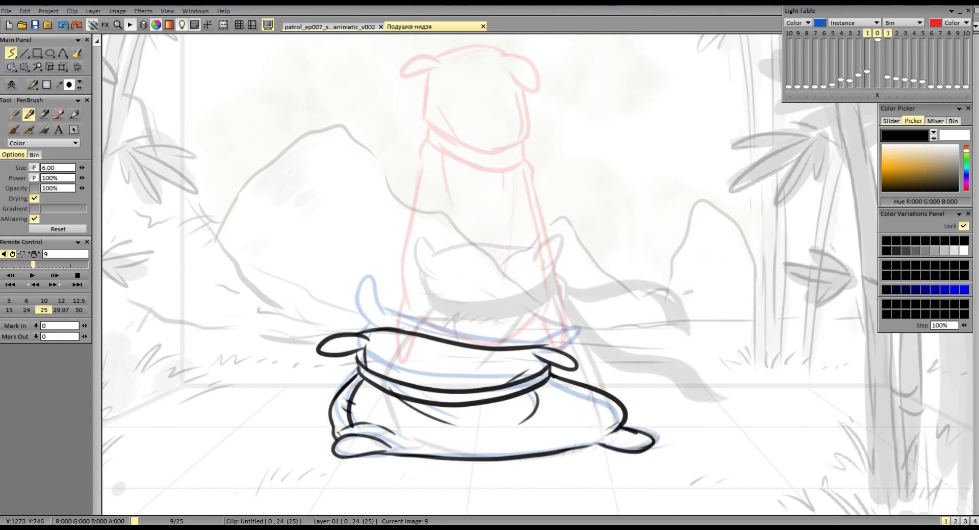
{"action": "key", "text": "Insert"}
{"action": "left_click_drag", "start_coordinate": [421, 240], "coordinate": [512, 239]}
{"action": "left_click_drag", "start_coordinate": [421, 240], "coordinate": [411, 257]}
{"action": "left_click_drag", "start_coordinate": [512, 239], "coordinate": [530, 278]}
{"action": "left_click_drag", "start_coordinate": [408, 286], "coordinate": [515, 299]}
{"action": "key", "text": "ctrl+z"}
{"action": "left_click_drag", "start_coordinate": [412, 294], "coordinate": [510, 309]}
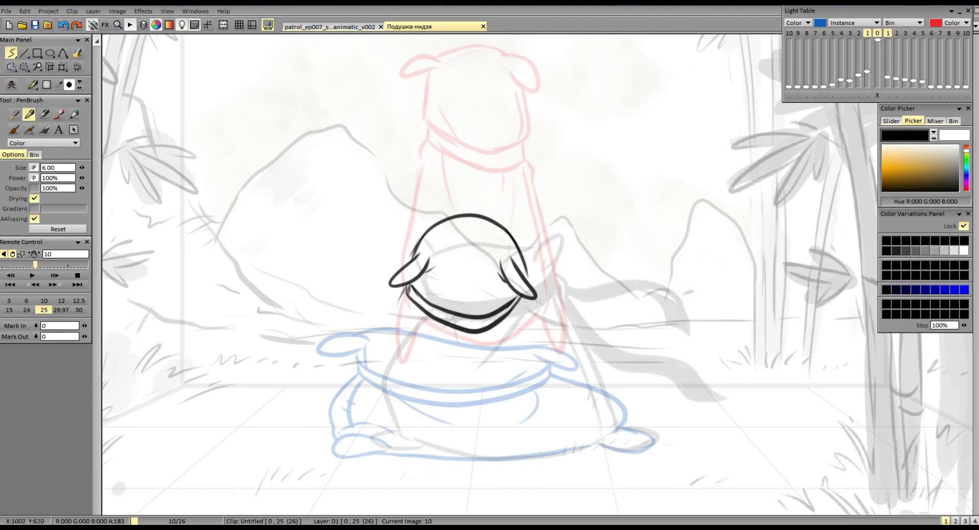
- Draw the frame 10 body as a wide-based cone with base line, sloping sides, feet and folds, checking the previous frame
{"action": "left_click_drag", "start_coordinate": [380, 452], "coordinate": [594, 440]}
{"action": "left_click_drag", "start_coordinate": [423, 314], "coordinate": [464, 390]}
{"action": "left_click_drag", "start_coordinate": [576, 377], "coordinate": [652, 443]}
{"action": "key", "text": "Left"}
{"action": "key", "text": "Right"}
{"action": "left_click_drag", "start_coordinate": [407, 290], "coordinate": [352, 429]}
{"action": "left_click_drag", "start_coordinate": [405, 293], "coordinate": [358, 426]}
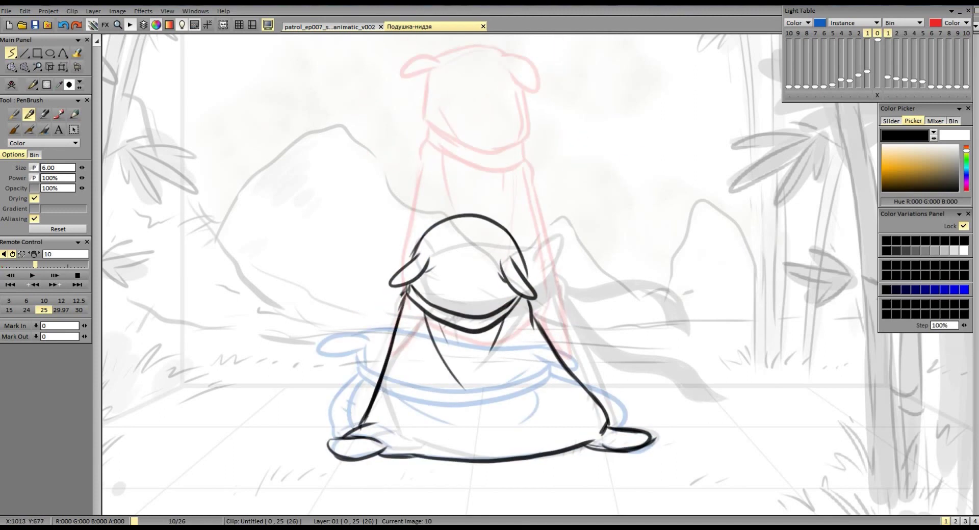
- Insert an in-between on frame 12 and draw the airborne pillow with spread ears, headband, bulging sides and rounded bottom
{"action": "key", "text": "Right"}
{"action": "key", "text": "Right"}
{"action": "left_click_drag", "start_coordinate": [421, 157], "coordinate": [457, 153]}
{"action": "mouse_move", "coordinate": [457, 157]}
{"action": "left_mouse_down"}
{"action": "mouse_move", "coordinate": [570, 159]}
{"action": "mouse_move", "coordinate": [584, 193]}
{"action": "left_mouse_up"}
{"action": "left_click_drag", "start_coordinate": [442, 196], "coordinate": [584, 196]}
{"action": "left_click_drag", "start_coordinate": [445, 201], "coordinate": [434, 218]}
{"action": "left_click_drag", "start_coordinate": [423, 324], "coordinate": [591, 327]}
{"action": "left_click_drag", "start_coordinate": [585, 204], "coordinate": [617, 319]}
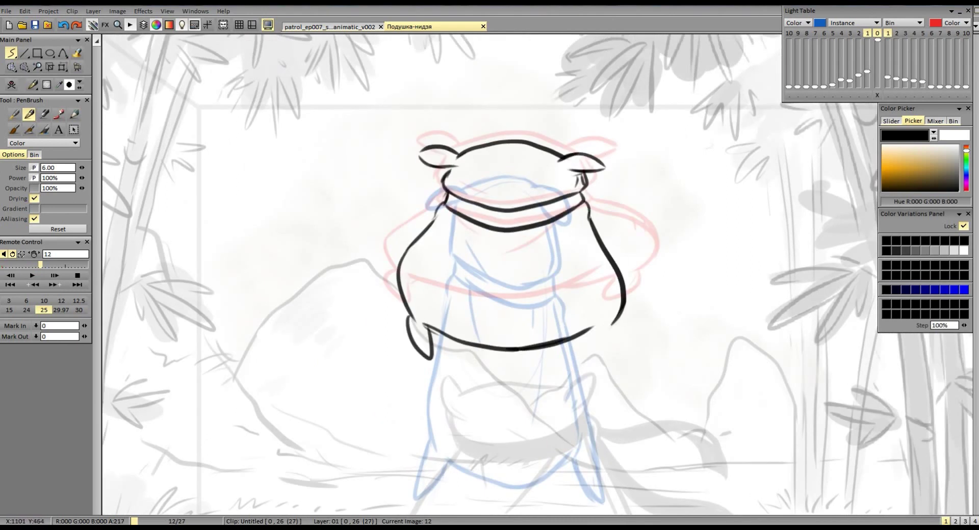
- Insert a drawing on frame 14 and draw the airborne pillow's feet, head with spread ears and headband
{"action": "key", "text": "Right"}
{"action": "key", "text": "Right"}
{"action": "key", "text": "Insert"}
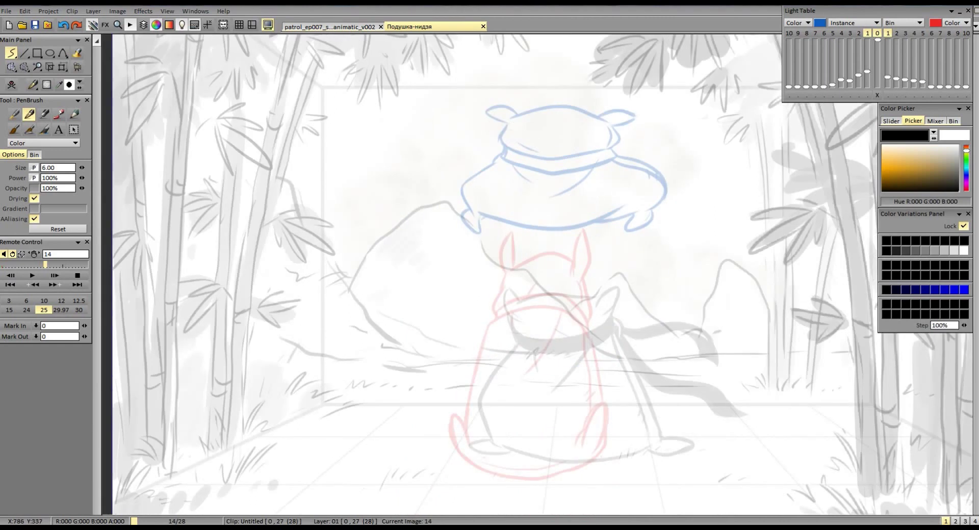
{"action": "mouse_move", "coordinate": [446, 200]}
{"action": "left_mouse_down"}
{"action": "mouse_move", "coordinate": [615, 224]}
{"action": "mouse_move", "coordinate": [656, 219]}
{"action": "left_mouse_up"}
{"action": "scroll", "coordinate": [616, 153], "scroll_direction": "up", "scroll_amount": 1}
{"action": "scroll", "coordinate": [526, 98], "scroll_direction": "up", "scroll_amount": 1}
{"action": "left_click_drag", "start_coordinate": [484, 112], "coordinate": [577, 93]}
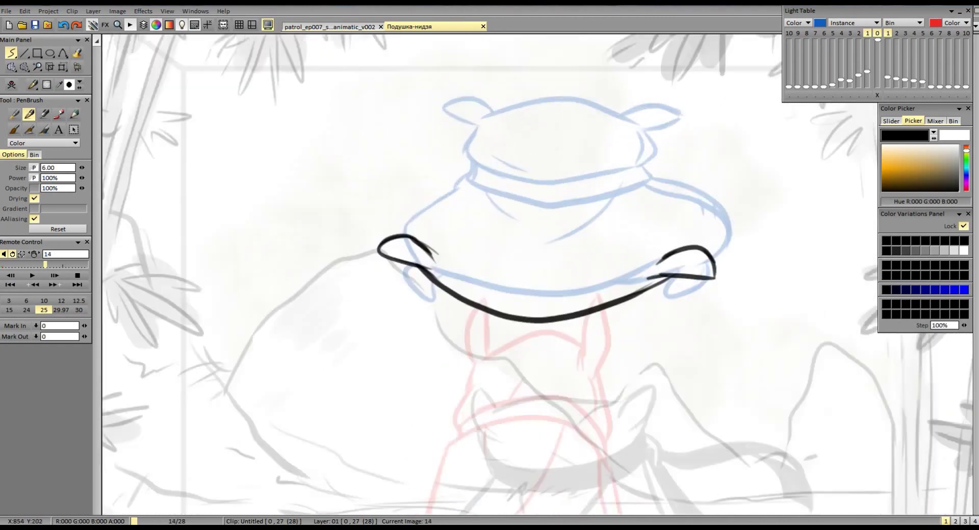
{"action": "left_click_drag", "start_coordinate": [676, 108], "coordinate": [640, 128]}
{"action": "left_click_drag", "start_coordinate": [482, 119], "coordinate": [643, 153]}
{"action": "left_click_drag", "start_coordinate": [470, 163], "coordinate": [650, 176]}
- Draw the frame 14 body sides and folds, redraw its curved lower edge, and play back the animation
{"action": "left_click_drag", "start_coordinate": [458, 189], "coordinate": [403, 232]}
{"action": "mouse_move", "coordinate": [647, 178]}
{"action": "left_mouse_down"}
{"action": "mouse_move", "coordinate": [691, 193]}
{"action": "mouse_move", "coordinate": [719, 252]}
{"action": "left_mouse_up"}
{"action": "left_click_drag", "start_coordinate": [474, 181], "coordinate": [518, 214]}
{"action": "left_click_drag", "start_coordinate": [538, 231], "coordinate": [632, 186]}
{"action": "key", "text": "ctrl+z"}
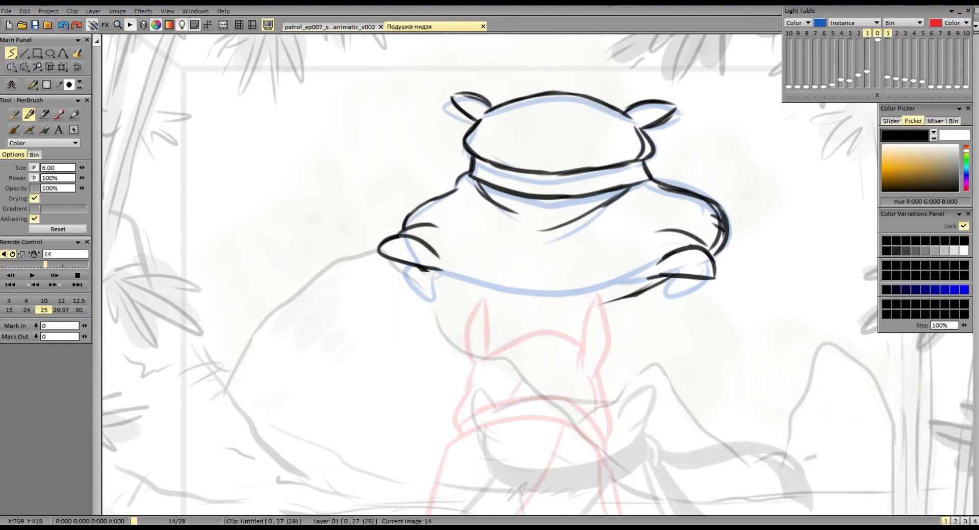
{"action": "left_click_drag", "start_coordinate": [423, 271], "coordinate": [631, 296]}
{"action": "key", "text": "Return"}
{"action": "key", "text": "Home"}
{"action": "scroll", "coordinate": [612, 215], "scroll_direction": "up", "scroll_amount": 1}
- Draw the stretched falling pillow with its raised feet on frame 15, and start a Warp on the frame 16 drawing
{"action": "key", "text": "Right"}
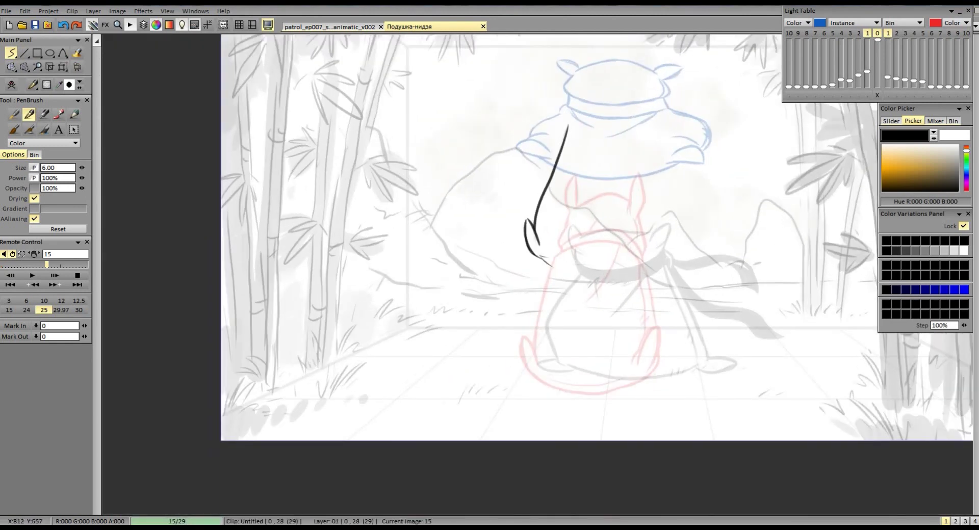
{"action": "left_click_drag", "start_coordinate": [540, 258], "coordinate": [652, 240]}
{"action": "left_click_drag", "start_coordinate": [568, 127], "coordinate": [668, 208]}
{"action": "scroll", "coordinate": [561, 275], "scroll_direction": "up", "scroll_amount": 1}
{"action": "key", "text": "ctrl+z"}
{"action": "left_click_drag", "start_coordinate": [547, 198], "coordinate": [651, 190]}
{"action": "key", "text": "Right"}
{"action": "left_click", "coordinate": [63, 67]}
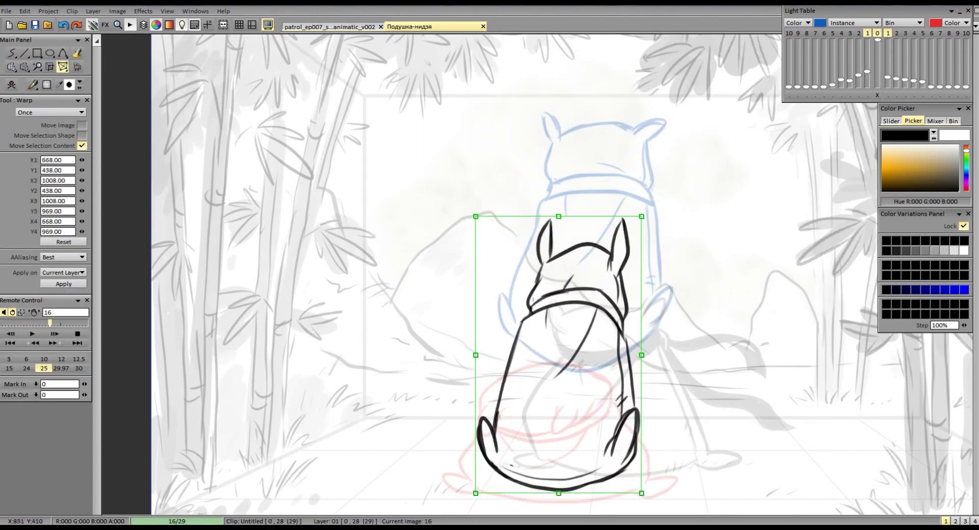
- Insert an in-between after frame 16, draw the landing pillow with base, head, ears, headband and sides, and play it back
{"action": "key", "text": "Insert"}
{"action": "scroll", "coordinate": [536, 276], "scroll_direction": "up", "scroll_amount": 2}
{"action": "mouse_move", "coordinate": [377, 424]}
{"action": "left_mouse_down"}
{"action": "mouse_move", "coordinate": [385, 438]}
{"action": "mouse_move", "coordinate": [589, 433]}
{"action": "mouse_move", "coordinate": [605, 419]}
{"action": "left_mouse_up"}
{"action": "left_click_drag", "start_coordinate": [377, 424], "coordinate": [415, 300]}
{"action": "left_click_drag", "start_coordinate": [437, 255], "coordinate": [561, 235]}
{"action": "left_click_drag", "start_coordinate": [428, 239], "coordinate": [479, 201]}
{"action": "left_click_drag", "start_coordinate": [443, 199], "coordinate": [554, 285]}
{"action": "left_click_drag", "start_coordinate": [434, 235], "coordinate": [414, 304]}
{"action": "left_click_drag", "start_coordinate": [415, 305], "coordinate": [556, 278]}
{"action": "left_click_drag", "start_coordinate": [413, 326], "coordinate": [599, 356]}
{"action": "left_click_drag", "start_coordinate": [560, 311], "coordinate": [617, 421]}
{"action": "key", "text": "Return"}
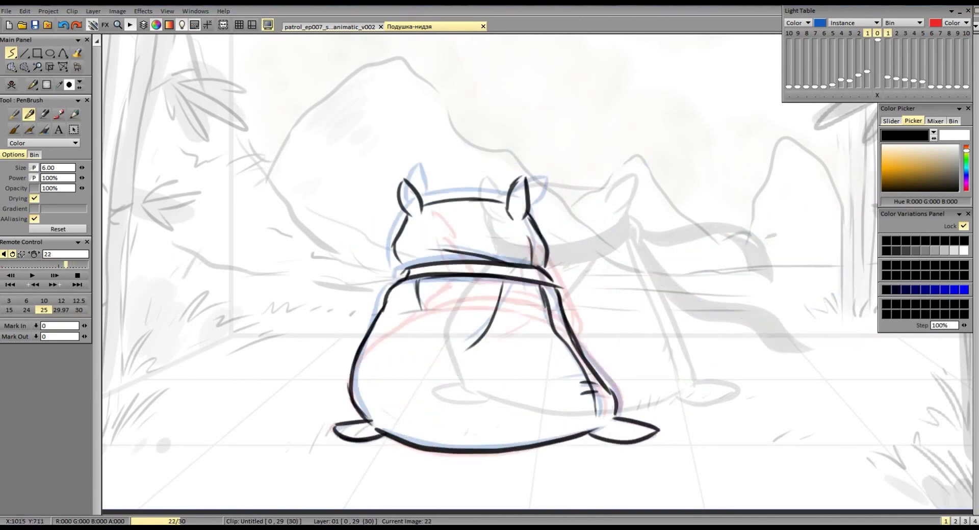
- Draw the head, base and right side of another in-between for the landed pillow, comparing it with neighbouring frames
{"action": "mouse_move", "coordinate": [351, 228]}
{"action": "left_mouse_down"}
{"action": "mouse_move", "coordinate": [408, 218]}
{"action": "mouse_move", "coordinate": [510, 254]}
{"action": "left_mouse_up"}
{"action": "mouse_move", "coordinate": [357, 306]}
{"action": "left_mouse_down"}
{"action": "mouse_move", "coordinate": [332, 408]}
{"action": "mouse_move", "coordinate": [560, 388]}
{"action": "left_mouse_up"}
{"action": "left_click_drag", "start_coordinate": [485, 245], "coordinate": [581, 356]}
{"action": "key", "text": "Left"}
{"action": "key", "text": "Right"}
{"action": "key", "text": "Right"}
- Insert an in-between and draw the landed pillow's head with ears, headband, body base and right side, checking neighbouring frames
{"action": "key", "text": "Insert"}
{"action": "left_click_drag", "start_coordinate": [400, 185], "coordinate": [528, 181]}
{"action": "left_click_drag", "start_coordinate": [370, 184], "coordinate": [397, 202]}
{"action": "left_click_drag", "start_coordinate": [484, 173], "coordinate": [538, 181]}
{"action": "mouse_move", "coordinate": [379, 245]}
{"action": "left_mouse_down"}
{"action": "mouse_move", "coordinate": [494, 254]}
{"action": "mouse_move", "coordinate": [553, 229]}
{"action": "mouse_move", "coordinate": [553, 276]}
{"action": "left_mouse_up"}
{"action": "mouse_move", "coordinate": [357, 288]}
{"action": "left_mouse_down"}
{"action": "mouse_move", "coordinate": [309, 383]}
{"action": "mouse_move", "coordinate": [571, 374]}
{"action": "left_mouse_up"}
{"action": "left_click_drag", "start_coordinate": [550, 263], "coordinate": [582, 347]}
{"action": "key", "text": "Left"}
{"action": "key", "text": "Right"}
{"action": "key", "text": "Left"}
{"action": "key", "text": "Right"}
{"action": "key", "text": "Right"}
- Insert a drawing on frame 23 and draw the pillow's head with two raised ears and the headband curving below
{"action": "key", "text": "Insert"}
{"action": "left_click_drag", "start_coordinate": [466, 151], "coordinate": [495, 170]}
{"action": "left_click_drag", "start_coordinate": [497, 162], "coordinate": [581, 152]}
{"action": "left_click_drag", "start_coordinate": [479, 181], "coordinate": [461, 232]}
{"action": "left_click_drag", "start_coordinate": [583, 161], "coordinate": [597, 234]}
{"action": "left_click_drag", "start_coordinate": [457, 242], "coordinate": [587, 252]}
- Draw the frame 23 body with a straight right side, doubled sloping left side, stitches and base line
{"action": "left_click_drag", "start_coordinate": [594, 245], "coordinate": [589, 356]}
{"action": "left_click_drag", "start_coordinate": [456, 242], "coordinate": [349, 364]}
{"action": "left_click_drag", "start_coordinate": [461, 245], "coordinate": [356, 372]}
{"action": "mouse_move", "coordinate": [361, 349]}
{"action": "left_mouse_down"}
{"action": "mouse_move", "coordinate": [374, 357]}
{"action": "mouse_move", "coordinate": [357, 383]}
{"action": "left_mouse_up"}
{"action": "left_click_drag", "start_coordinate": [360, 380], "coordinate": [573, 372]}
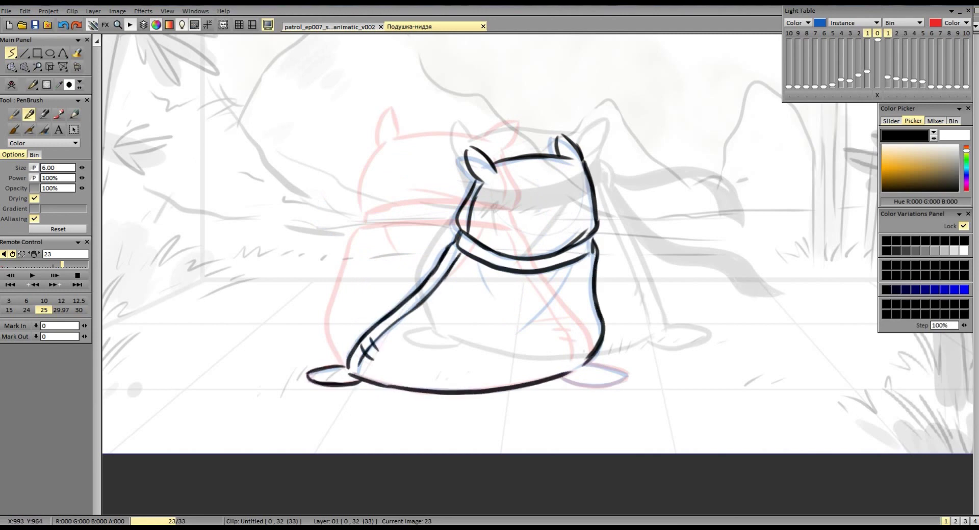
- Insert an in-between after the next frame and draw the pillow tilted left, with ears, headband, body, base and right foot
{"action": "key", "text": "Right"}
{"action": "key", "text": "Insert"}
{"action": "left_click_drag", "start_coordinate": [370, 148], "coordinate": [394, 149]}
{"action": "left_click_drag", "start_coordinate": [392, 148], "coordinate": [539, 148]}
{"action": "mouse_move", "coordinate": [382, 150]}
{"action": "left_mouse_down"}
{"action": "mouse_move", "coordinate": [336, 301]}
{"action": "mouse_move", "coordinate": [347, 366]}
{"action": "left_mouse_up"}
{"action": "mouse_move", "coordinate": [347, 366]}
{"action": "left_mouse_down"}
{"action": "mouse_move", "coordinate": [385, 385]}
{"action": "mouse_move", "coordinate": [576, 385]}
{"action": "left_mouse_up"}
{"action": "left_click_drag", "start_coordinate": [574, 367], "coordinate": [627, 380]}
{"action": "left_click_drag", "start_coordinate": [378, 204], "coordinate": [535, 199]}
{"action": "left_click_drag", "start_coordinate": [540, 242], "coordinate": [591, 357]}
{"action": "left_click_drag", "start_coordinate": [520, 257], "coordinate": [551, 301]}
- Insert a drawing on frame 30 and draw the crouched pillow as a low dome with two feet, redoing its top contour
{"action": "key", "text": "Right"}
{"action": "key", "text": "Right"}
{"action": "key", "text": "Right"}
{"action": "key", "text": "Right"}
{"action": "key", "text": "Right"}
{"action": "key", "text": "Insert"}
{"action": "mouse_move", "coordinate": [302, 351]}
{"action": "left_mouse_down"}
{"action": "mouse_move", "coordinate": [619, 359]}
{"action": "mouse_move", "coordinate": [581, 280]}
{"action": "left_mouse_up"}
{"action": "left_click_drag", "start_coordinate": [561, 278], "coordinate": [548, 363]}
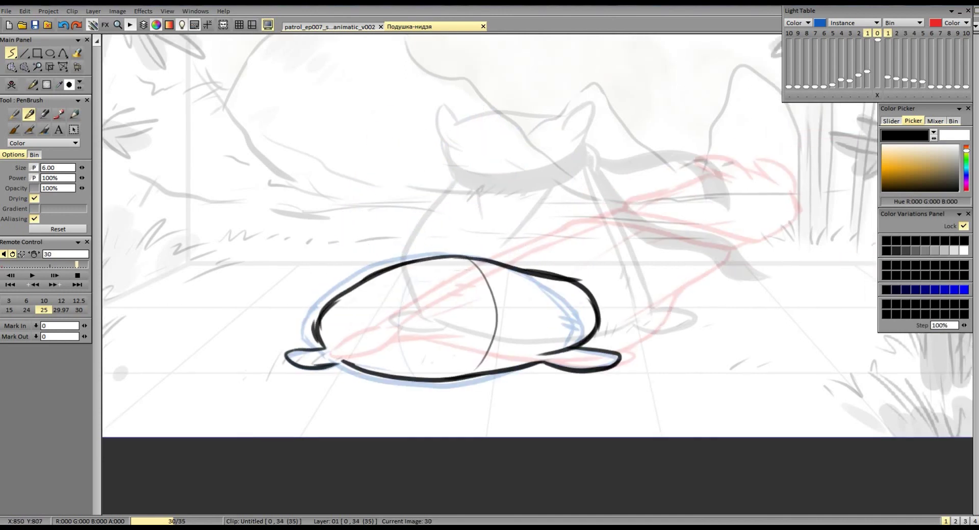
{"action": "key", "text": "ctrl+z"}
{"action": "key", "text": "ctrl+z"}
{"action": "mouse_move", "coordinate": [342, 296]}
{"action": "left_mouse_down"}
{"action": "mouse_move", "coordinate": [569, 275]}
{"action": "mouse_move", "coordinate": [597, 342]}
{"action": "left_mouse_up"}
{"action": "mouse_move", "coordinate": [337, 301]}
{"action": "left_mouse_down"}
{"action": "mouse_move", "coordinate": [326, 356]}
{"action": "mouse_move", "coordinate": [424, 366]}
{"action": "mouse_move", "coordinate": [622, 356]}
{"action": "mouse_move", "coordinate": [479, 235]}
{"action": "left_mouse_up"}
- Insert a drawing on frame 31 and draw the low pillow surging forward, with its corners trailing over its back
{"action": "key", "text": "Insert"}
{"action": "mouse_move", "coordinate": [565, 232]}
{"action": "left_mouse_down"}
{"action": "mouse_move", "coordinate": [461, 227]}
{"action": "mouse_move", "coordinate": [334, 346]}
{"action": "left_mouse_up"}
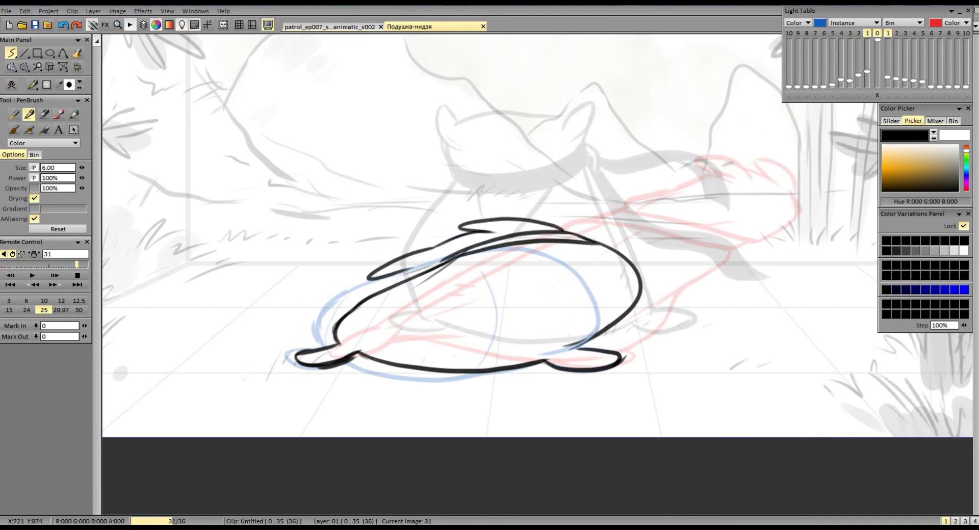
- Insert a drawing on frame 33 and draw the dashing pillow's long upper contour and trailing rear foot
{"action": "key", "text": "Right"}
{"action": "scroll", "coordinate": [341, 223], "scroll_direction": "down", "scroll_amount": 2}
{"action": "key", "text": "Right"}
{"action": "key", "text": "Insert"}
{"action": "left_click_drag", "start_coordinate": [514, 273], "coordinate": [721, 219]}
{"action": "key", "text": "ctrl+z"}
{"action": "left_click_drag", "start_coordinate": [634, 231], "coordinate": [403, 320]}
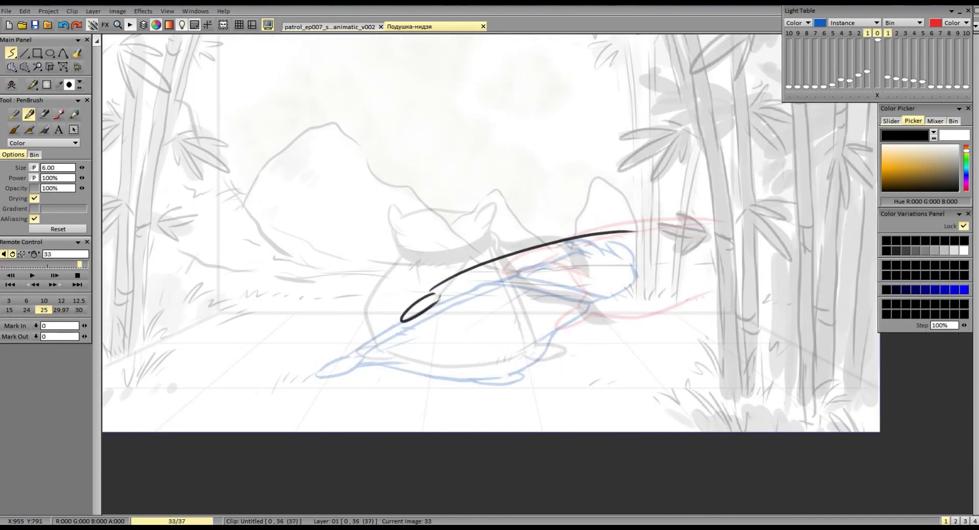
- Finish the dashing pillow on frame 33 with its lower contour and front corners, undoing a stray stroke
{"action": "left_click_drag", "start_coordinate": [530, 346], "coordinate": [648, 293]}
{"action": "mouse_move", "coordinate": [515, 262]}
{"action": "left_mouse_down"}
{"action": "mouse_move", "coordinate": [640, 239]}
{"action": "mouse_move", "coordinate": [685, 300]}
{"action": "left_mouse_up"}
{"action": "left_click_drag", "start_coordinate": [668, 283], "coordinate": [714, 269]}
{"action": "left_click_drag", "start_coordinate": [662, 214], "coordinate": [714, 241]}
{"action": "key", "text": "ctrl+z"}
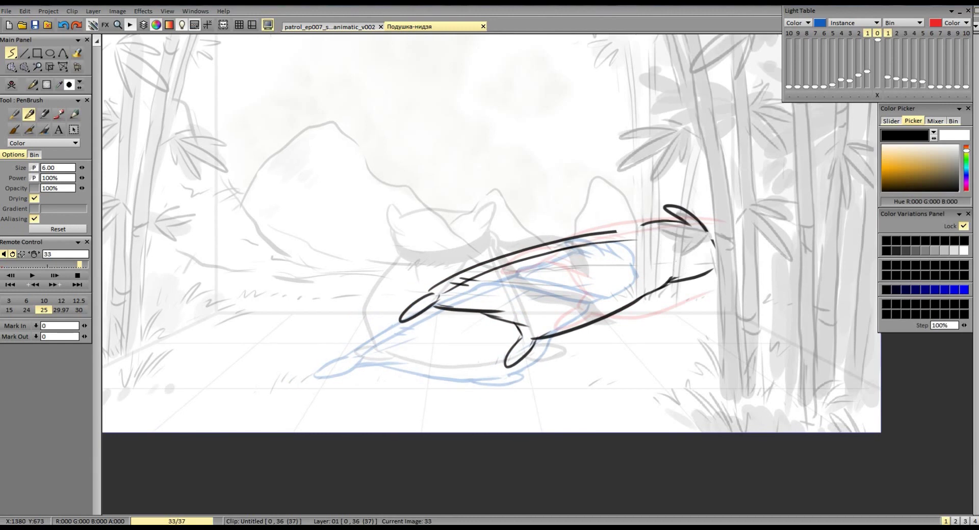
{"action": "scroll", "coordinate": [646, 250], "scroll_direction": "up", "scroll_amount": 2}
{"action": "left_click_drag", "start_coordinate": [627, 234], "coordinate": [676, 281]}
- Insert a drawing after frame 33 and draw the pillow's rear edge with two trailing corners vanishing behind the bamboo
{"action": "key", "text": "Insert"}
{"action": "scroll", "coordinate": [561, 265], "scroll_direction": "down", "scroll_amount": 2}
{"action": "left_click_drag", "start_coordinate": [591, 219], "coordinate": [644, 216]}
{"action": "left_click_drag", "start_coordinate": [630, 230], "coordinate": [646, 332]}
{"action": "left_click_drag", "start_coordinate": [617, 341], "coordinate": [660, 338]}
{"action": "left_click_drag", "start_coordinate": [620, 211], "coordinate": [755, 208]}
{"action": "left_click_drag", "start_coordinate": [655, 349], "coordinate": [742, 350]}
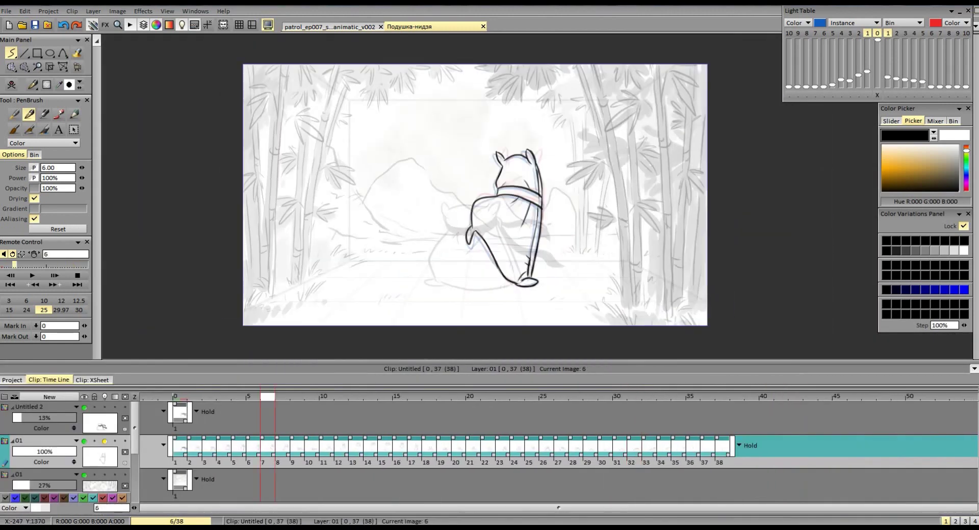
- Extend the holds of layer 01's drawings along the timeline and play back the new timing
{"action": "mouse_move", "coordinate": [188, 454]}
{"action": "left_mouse_down"}
{"action": "mouse_move", "coordinate": [478, 453]}
{"action": "mouse_move", "coordinate": [462, 455]}
{"action": "left_mouse_up"}
{"action": "left_click_drag", "start_coordinate": [553, 454], "coordinate": [628, 453]}
{"action": "left_click_drag", "start_coordinate": [489, 454], "coordinate": [968, 454]}
{"action": "key", "text": "Return"}
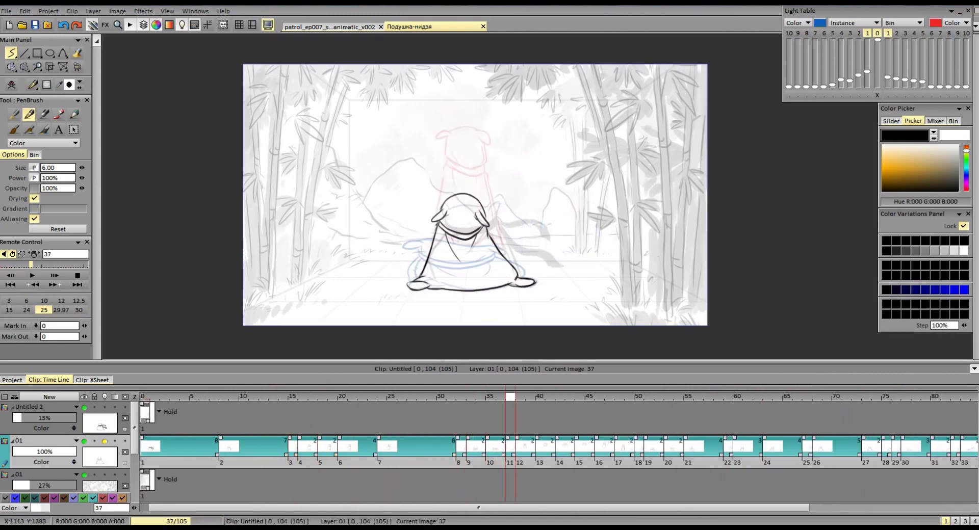
{"action": "key", "text": "Return"}
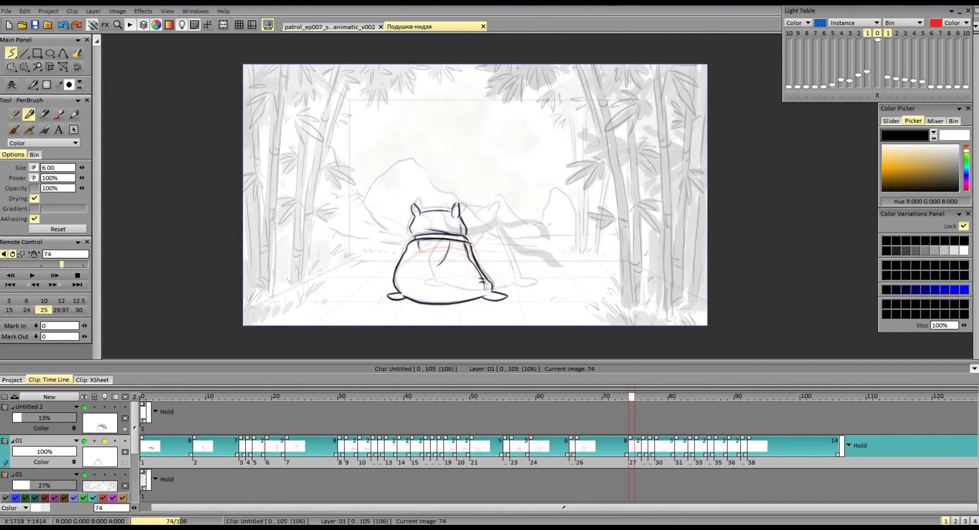
{"action": "left_click", "coordinate": [32, 276]}
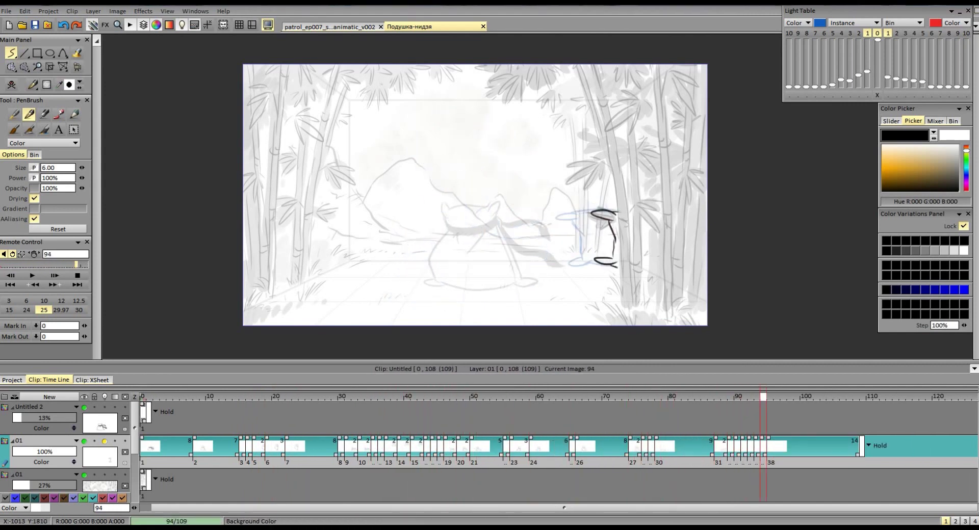
{"action": "key", "text": "Escape"}
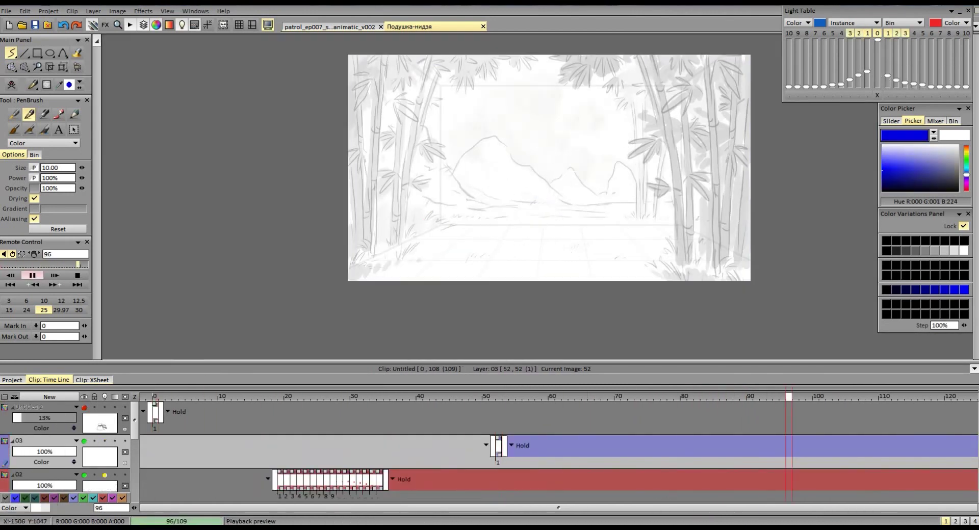
- Move layer 03's drawing to frame 32 and fill the flying ball shape with blue
{"action": "key", "text": "Escape"}
{"action": "left_click_drag", "start_coordinate": [498, 446], "coordinate": [365, 445]}
{"action": "scroll", "coordinate": [492, 198], "scroll_direction": "up", "scroll_amount": 2}
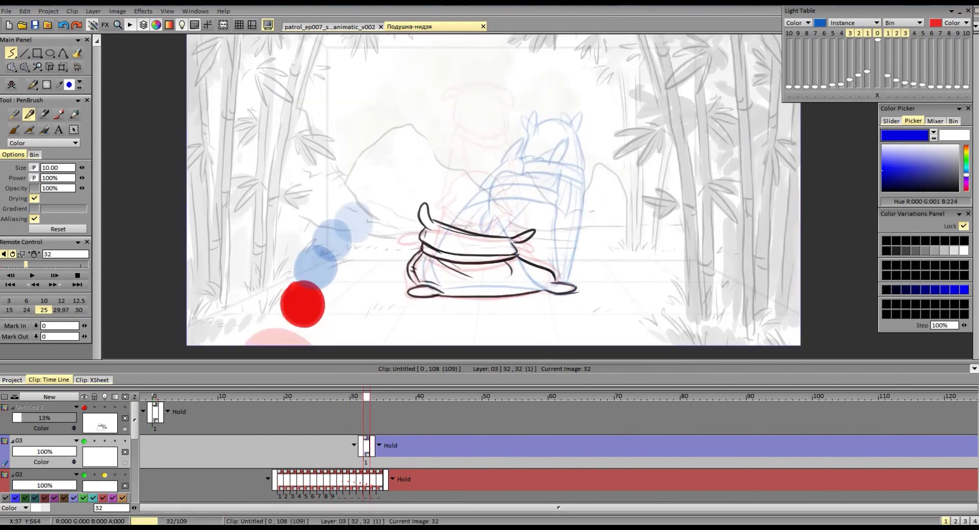
{"action": "key", "text": "f"}
{"action": "left_click", "coordinate": [498, 210]}
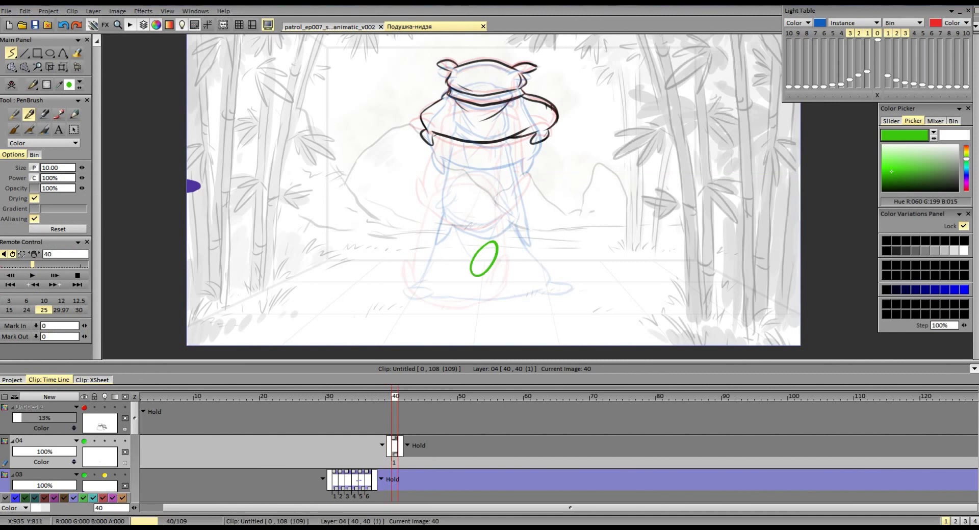
- Fill the orange ball outline on layer 05 at frame 38 and play back the animation
{"action": "key", "text": "Right"}
{"action": "scroll", "coordinate": [486, 259], "scroll_direction": "up", "scroll_amount": 2}
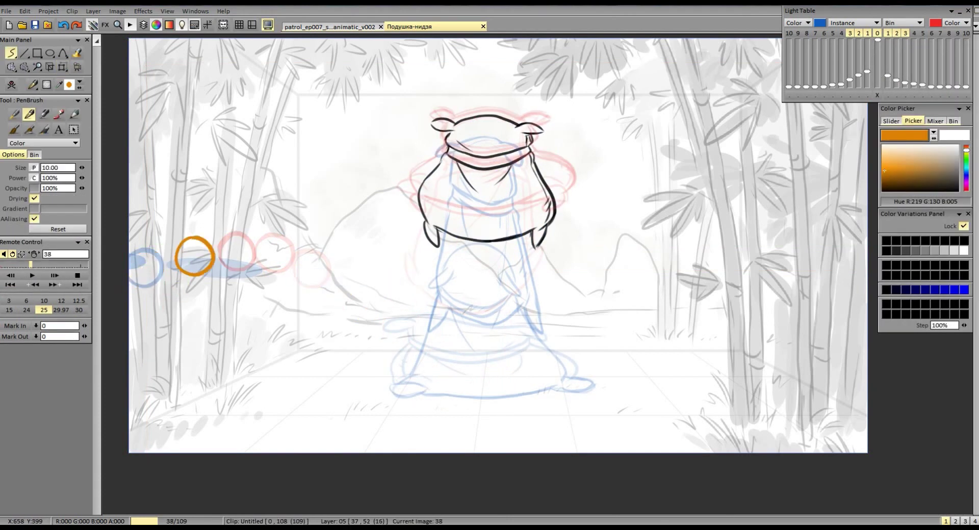
{"action": "key", "text": "f"}
{"action": "key", "text": "ctrl+t"}
{"action": "key", "text": "Return"}
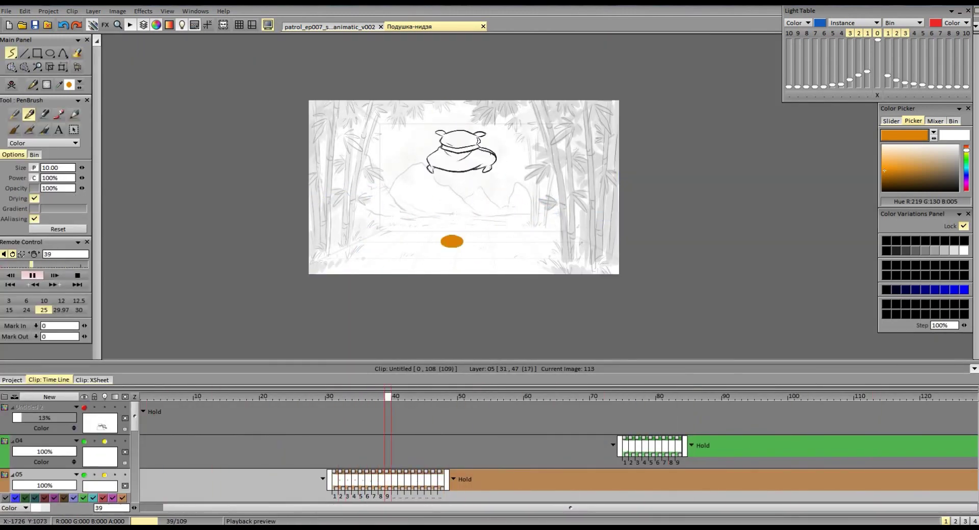
{"action": "key", "text": "Escape"}
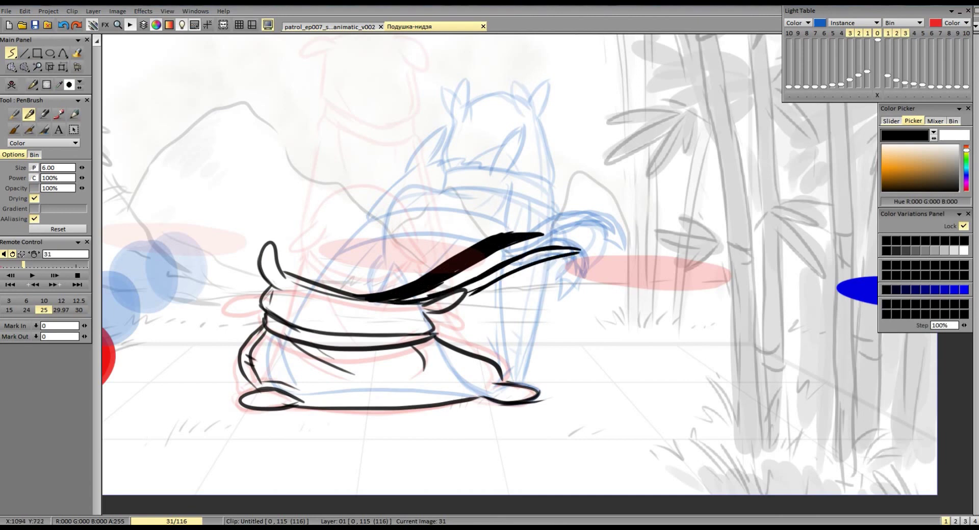
- Fill the headband tail on frame 31 with black and draw two flowing tails on the drawing at frame 33
{"action": "key", "text": "f"}
{"action": "key", "text": "b"}
{"action": "key", "text": "Right"}
{"action": "key", "text": "Right"}
{"action": "left_click_drag", "start_coordinate": [352, 306], "coordinate": [443, 272]}
{"action": "left_click_drag", "start_coordinate": [439, 309], "coordinate": [546, 258]}
- Step back through the drawings before frame 33 to check the motion of the headband tails
{"action": "key", "text": "Left"}
{"action": "key", "text": "Left"}
{"action": "key", "text": "Left"}
{"action": "key", "text": "Left"}
{"action": "key", "text": "Left"}
{"action": "key", "text": "Left"}
{"action": "key", "text": "Left"}
{"action": "key", "text": "Left"}
{"action": "key", "text": "Left"}
{"action": "key", "text": "Left"}
{"action": "key", "text": "Left"}
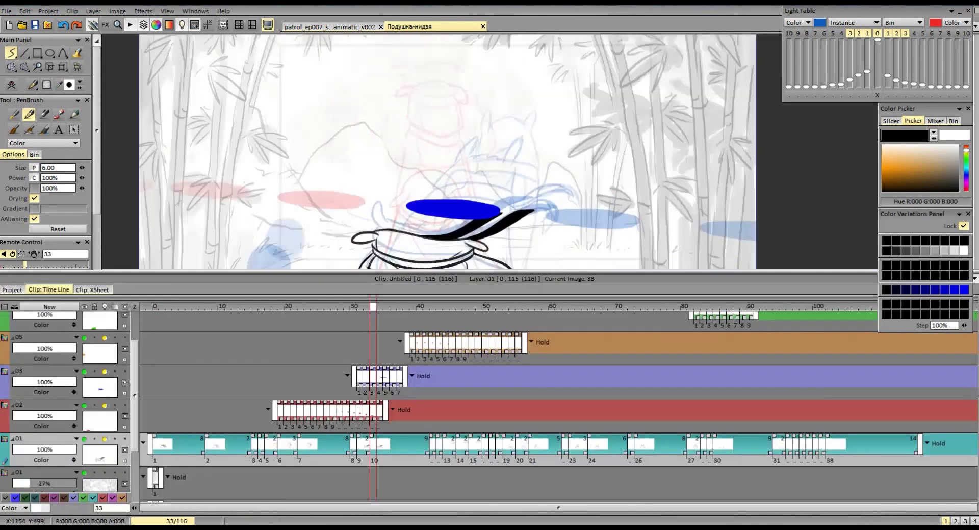
- Add the headband and its trailing tails to the airborne pillow drawings from frame 42 to frame 48
{"action": "scroll", "coordinate": [439, 153], "scroll_direction": "up", "scroll_amount": 4}
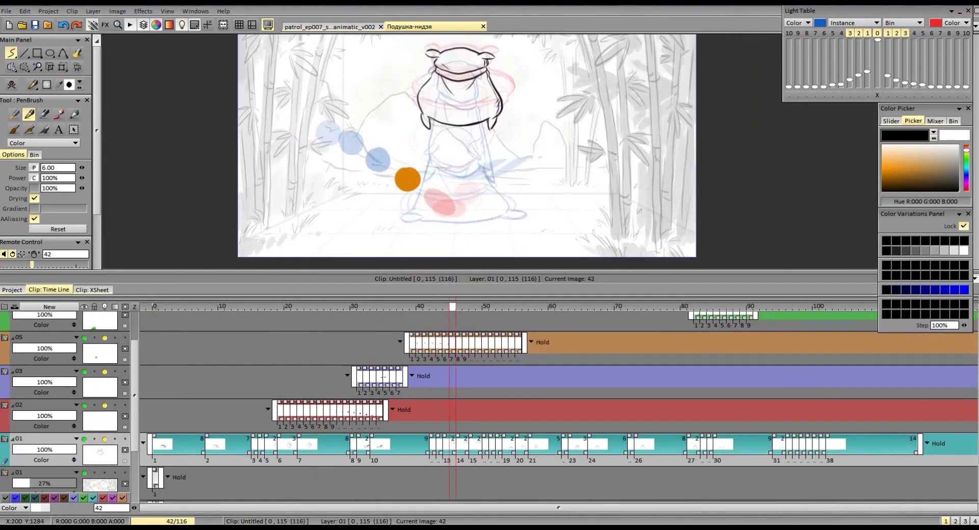
{"action": "key", "text": "b"}
{"action": "scroll", "coordinate": [438, 153], "scroll_direction": "down", "scroll_amount": 3}
{"action": "scroll", "coordinate": [438, 153], "scroll_direction": "up", "scroll_amount": 2}
{"action": "key", "text": "Right"}
{"action": "key", "text": "Right"}
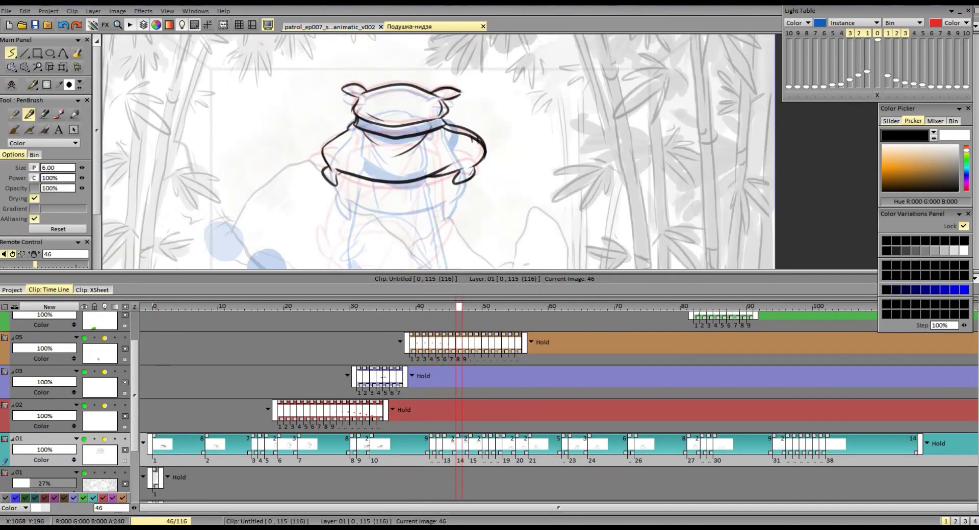
{"action": "key", "text": "Right"}
{"action": "key", "text": "Right"}
{"action": "scroll", "coordinate": [438, 153], "scroll_direction": "up", "scroll_amount": 2}
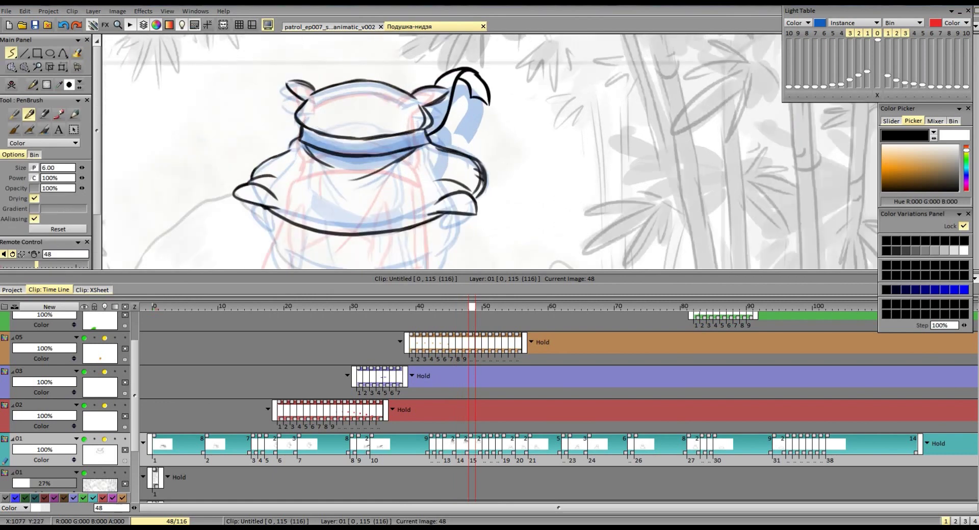
- Fill the headband black on frames 50 to 52 and draw its tails streaming upward as the pillow falls
{"action": "key", "text": "Right"}
{"action": "key", "text": "Right"}
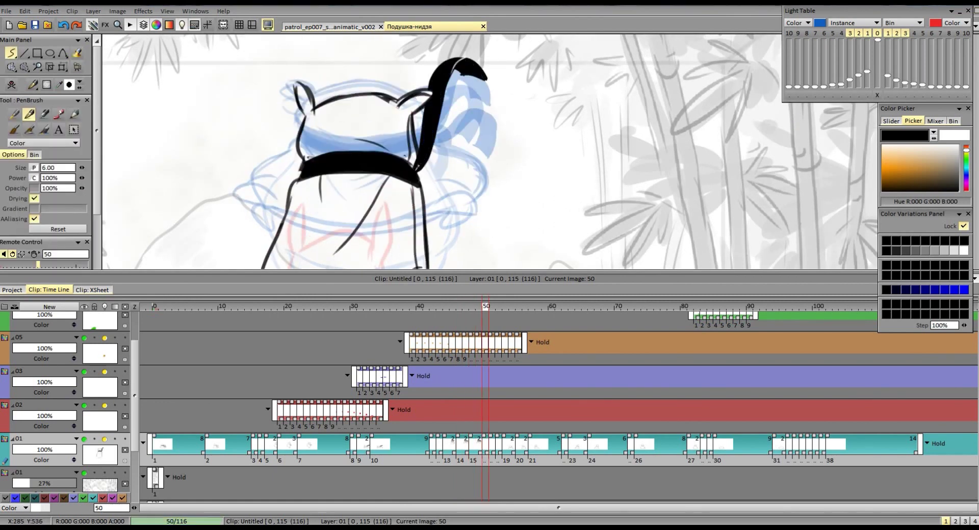
{"action": "key", "text": "Right"}
{"action": "scroll", "coordinate": [490, 153], "scroll_direction": "down", "scroll_amount": 2}
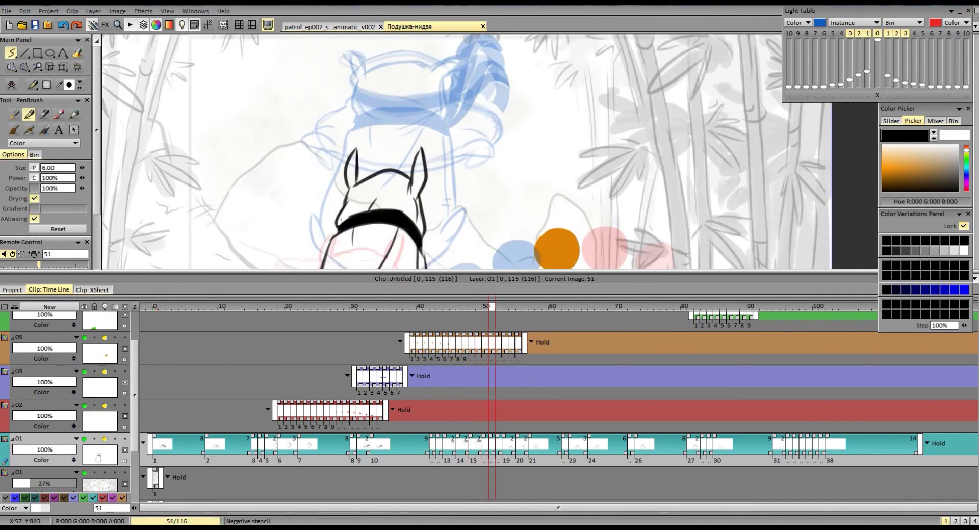
{"action": "left_click_drag", "start_coordinate": [423, 183], "coordinate": [442, 116]}
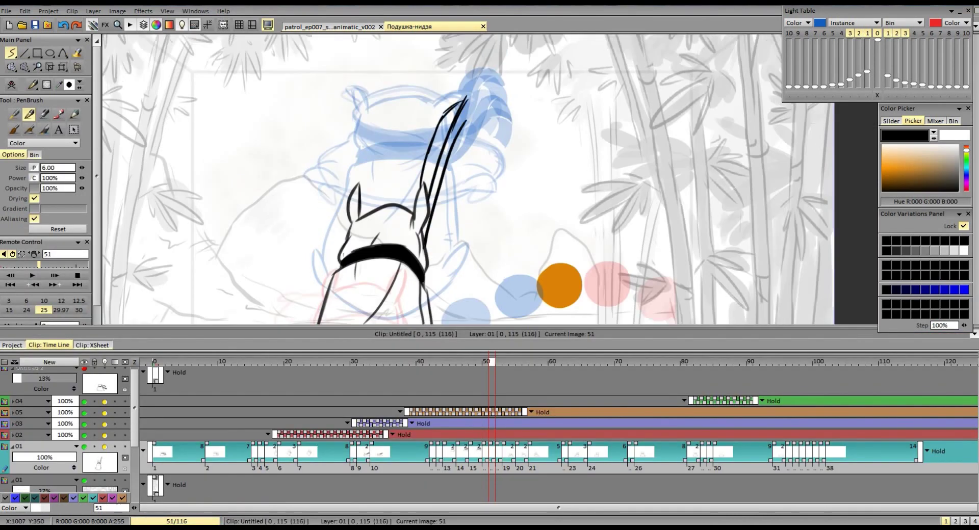
{"action": "key", "text": "Right"}
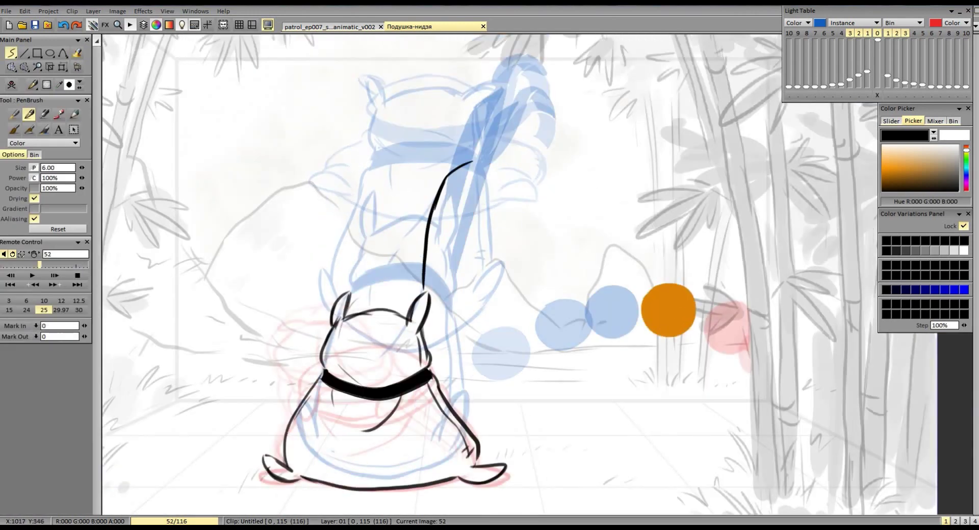
{"action": "key", "text": "Left"}
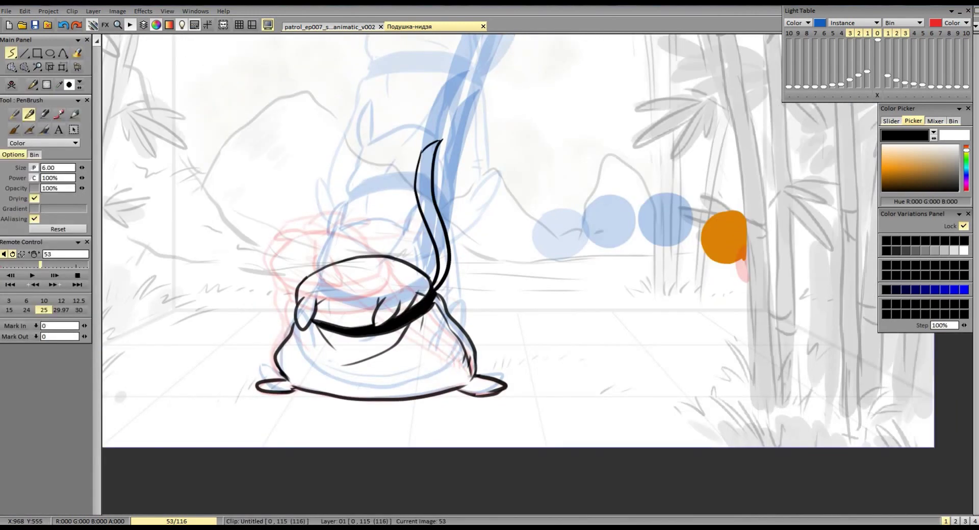
- Draw the landing pillow's headband, knot and tails from frame 53 to frame 57 and fill them black
{"action": "key", "text": "Right"}
{"action": "key", "text": "Right"}
{"action": "key", "text": "Right"}
{"action": "key", "text": "Right"}
{"action": "key", "text": "Right"}
{"action": "key", "text": "Right"}
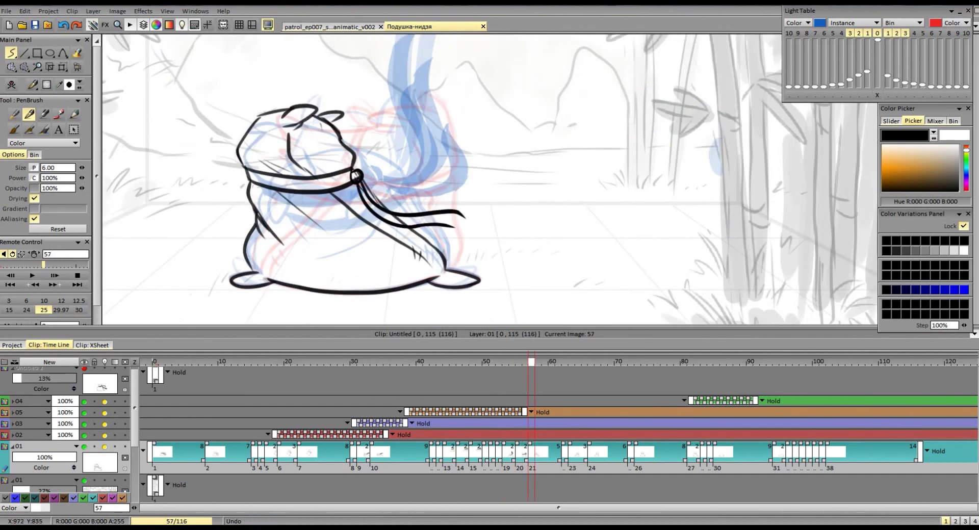
{"action": "left_click", "coordinate": [453, 208]}
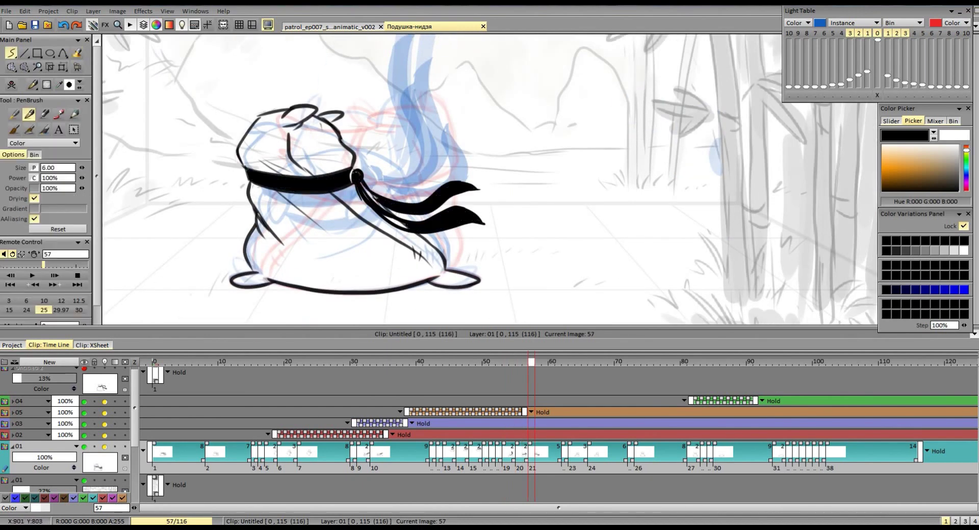
- Add the black headband and its tail to the swaying pillow drawings at frames 62 and 66
{"action": "key", "text": "Right"}
{"action": "key", "text": "Right"}
{"action": "key", "text": "Right"}
{"action": "key", "text": "Right"}
{"action": "key", "text": "Right"}
{"action": "key", "text": "Right"}
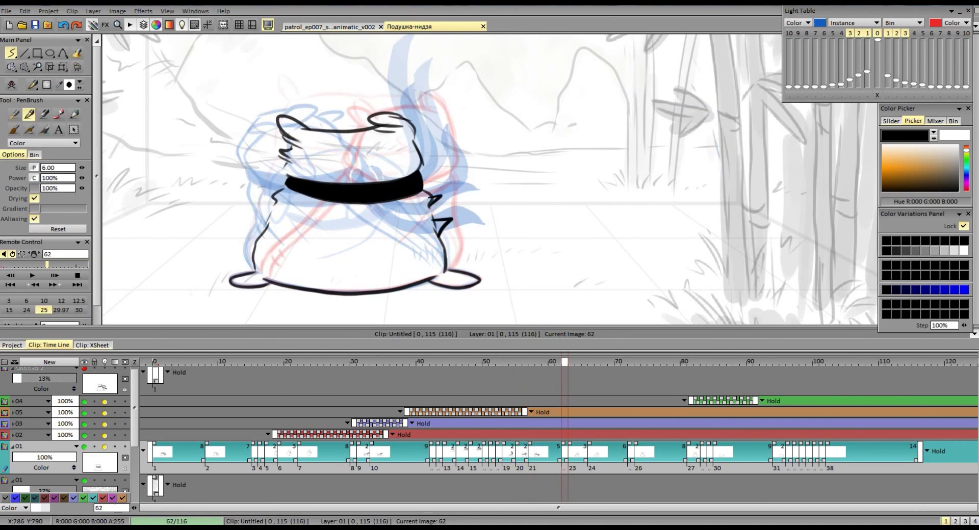
{"action": "key", "text": "Right"}
{"action": "key", "text": "Right"}
{"action": "key", "text": "Right"}
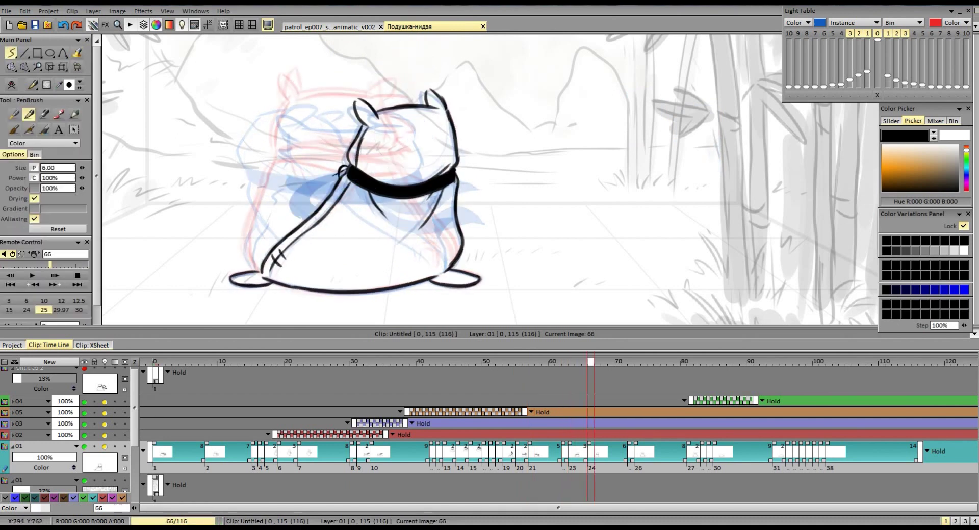
- Fill the headband and knot black on frame 72 and add the tail swinging out behind the body
{"action": "key", "text": "Right"}
{"action": "key", "text": "Right"}
{"action": "key", "text": "Right"}
{"action": "key", "text": "Right"}
{"action": "key", "text": "Right"}
{"action": "key", "text": "Right"}
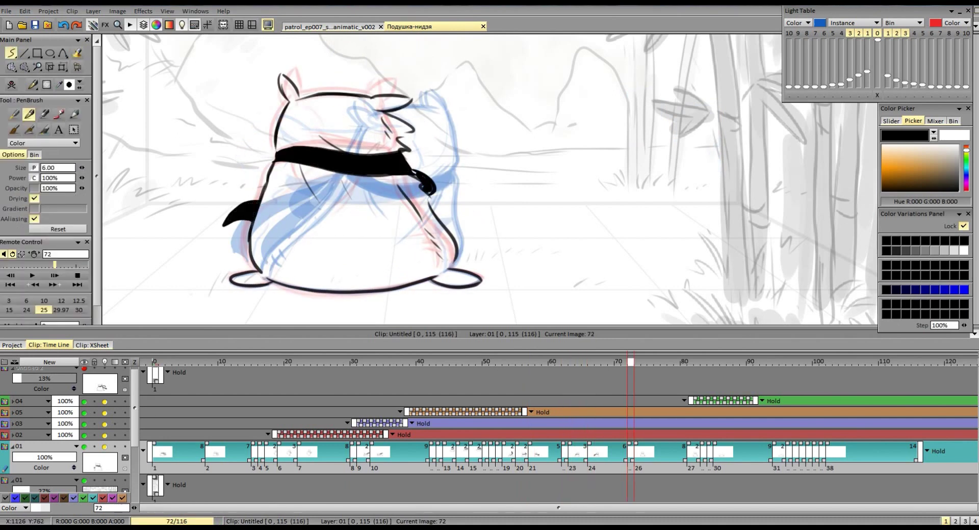
- Add the black headband and its hanging tail at frame 81, comparing the drawings between frames 72 and 81
{"action": "key", "text": "Right"}
{"action": "key", "text": "Right"}
{"action": "key", "text": "Right"}
{"action": "key", "text": "Right"}
{"action": "key", "text": "Right"}
{"action": "key", "text": "Right"}
{"action": "key", "text": "Right"}
{"action": "key", "text": "Right"}
{"action": "key", "text": "Right"}
{"action": "key", "text": "Left"}
{"action": "key", "text": "Left"}
{"action": "key", "text": "Left"}
{"action": "key", "text": "Left"}
{"action": "key", "text": "Left"}
{"action": "key", "text": "Left"}
{"action": "key", "text": "Left"}
{"action": "key", "text": "Left"}
{"action": "key", "text": "Right"}
{"action": "key", "text": "Right"}
{"action": "key", "text": "Right"}
{"action": "key", "text": "Right"}
{"action": "key", "text": "Right"}
{"action": "key", "text": "Right"}
{"action": "key", "text": "Right"}
{"action": "key", "text": "Right"}
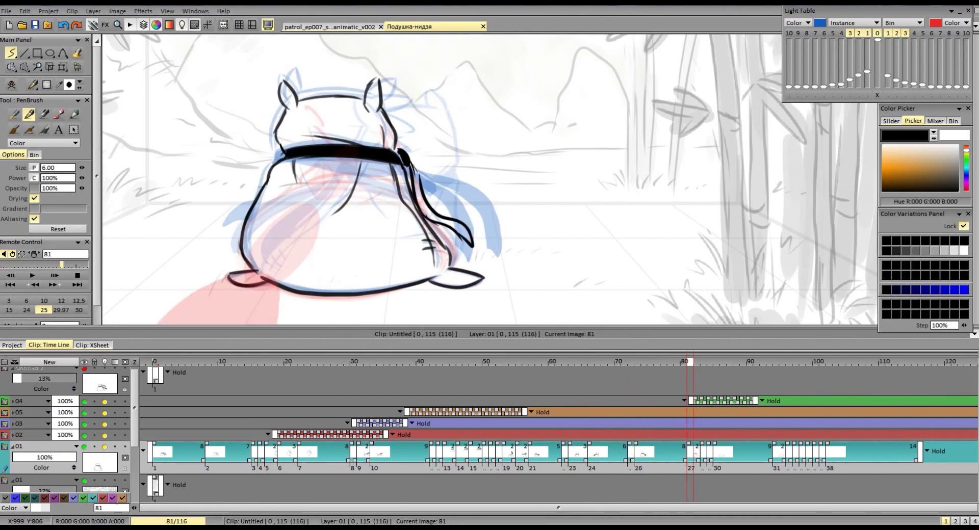
- Step through the drawings after frame 81 to check the headband and tails during the dash
{"action": "key", "text": "Right"}
{"action": "key", "text": "Right"}
{"action": "key", "text": "Right"}
{"action": "key", "text": "Right"}
{"action": "key", "text": "Right"}
{"action": "key", "text": "Right"}
{"action": "key", "text": "Right"}
{"action": "key", "text": "Right"}
{"action": "key", "text": "Right"}
{"action": "key", "text": "Right"}
{"action": "key", "text": "Right"}
{"action": "key", "text": "Right"}
{"action": "key", "text": "Right"}
{"action": "key", "text": "Right"}
{"action": "key", "text": "Right"}
{"action": "key", "text": "Right"}
{"action": "key", "text": "Right"}
- Fill the headband and two tails black at frame 8 and add them to the leaning pillow at frame 16
{"action": "key", "text": "space"}
{"action": "key", "text": "f"}
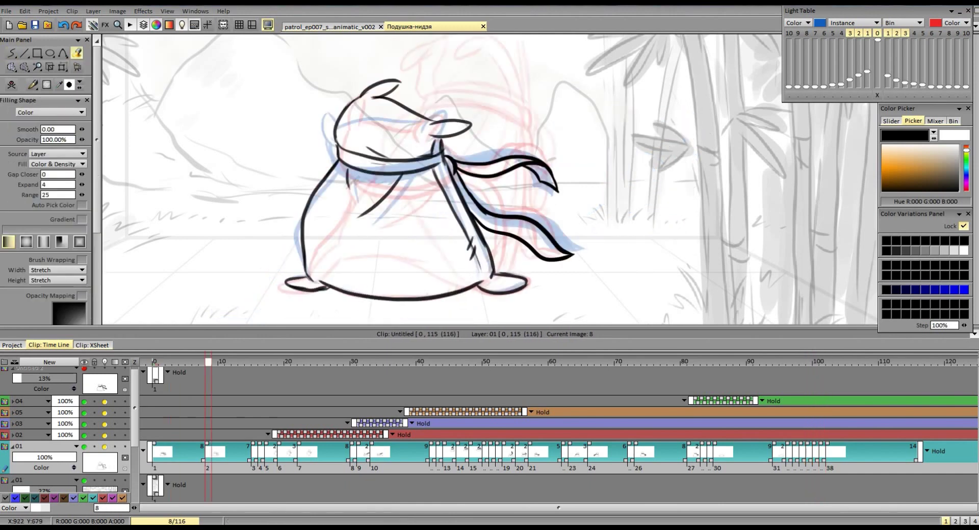
{"action": "key", "text": "b"}
{"action": "key", "text": "Right"}
{"action": "key", "text": "Right"}
{"action": "key", "text": "Right"}
{"action": "key", "text": "Right"}
{"action": "key", "text": "Right"}
{"action": "key", "text": "Right"}
{"action": "key", "text": "Right"}
{"action": "key", "text": "Right"}
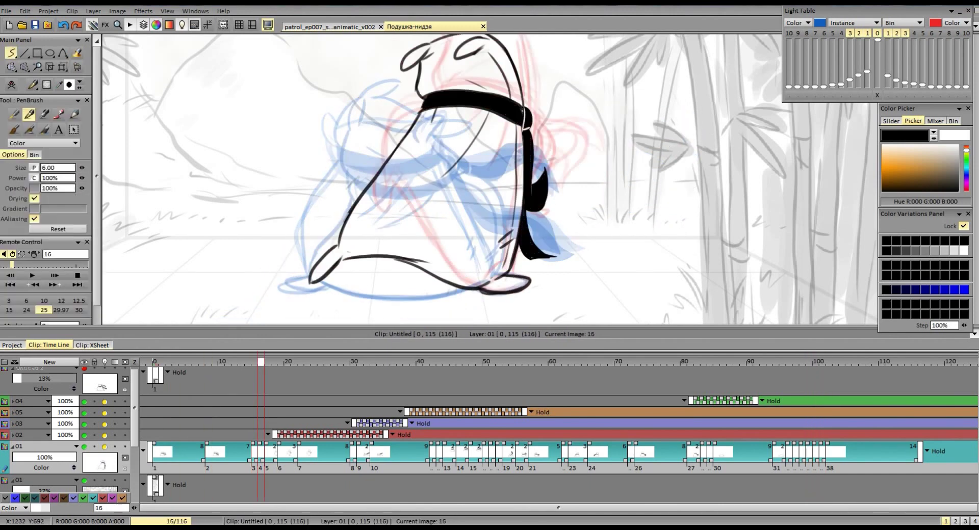
- Draw and fill the headband and its curling tails on the stretched pillow drawings up to frame 22
{"action": "key", "text": "Right"}
{"action": "key", "text": "f"}
{"action": "key", "text": "Right"}
{"action": "key", "text": "Right"}
{"action": "key", "text": "Right"}
{"action": "key", "text": "Right"}
{"action": "key", "text": "Right"}
{"action": "key", "text": "Right"}
{"action": "key", "text": "Right"}
{"action": "key", "text": "Right"}
{"action": "key", "text": "Right"}
{"action": "key", "text": "Right"}
{"action": "key", "text": "Right"}
{"action": "key", "text": "Right"}
{"action": "key", "text": "Right"}
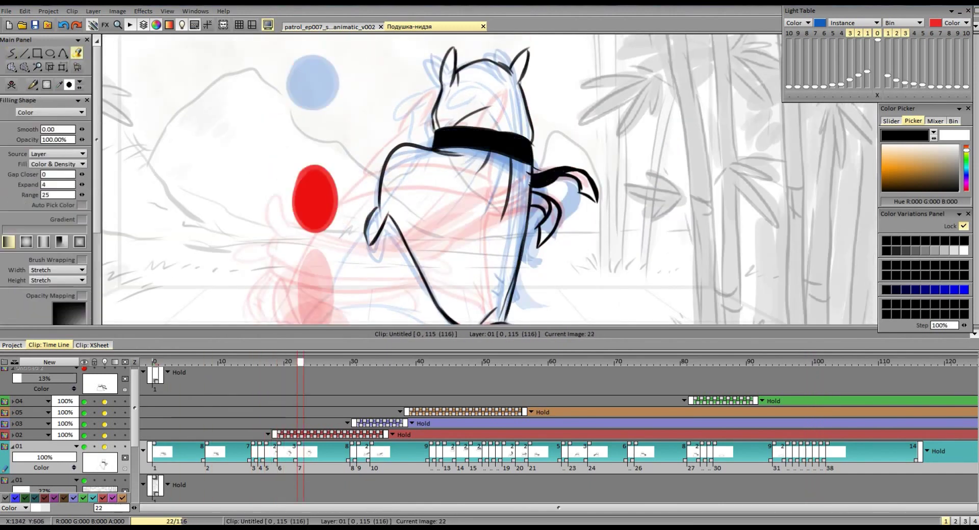
- Draw and fill the black headband and two trailing tails on the squashed pillow drawings from frame 31 to frame 38
{"action": "key", "text": "b"}
{"action": "key", "text": "Right"}
{"action": "key", "text": "Right"}
{"action": "key", "text": "Right"}
{"action": "key", "text": "Right"}
{"action": "key", "text": "Right"}
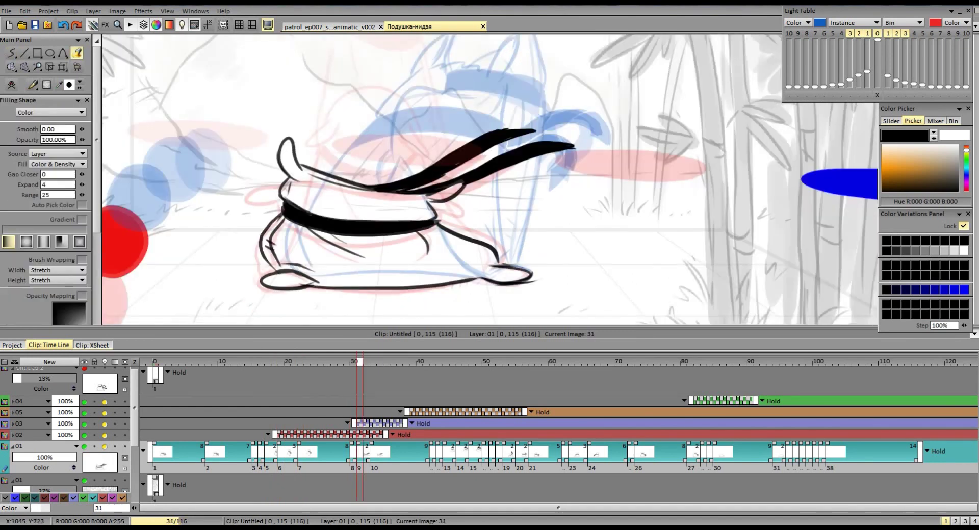
{"action": "key", "text": "Right"}
{"action": "key", "text": "Right"}
{"action": "key", "text": "Right"}
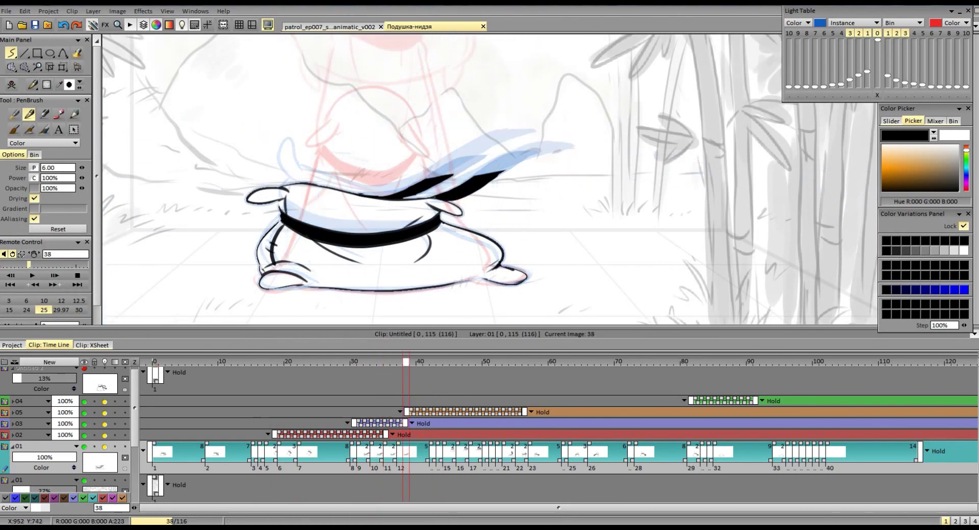
- Step back and forth through the drawings between frames 18 and 38 to check the headband and tail motion
{"action": "key", "text": "Left"}
{"action": "key", "text": "Left"}
{"action": "key", "text": "Left"}
{"action": "key", "text": "Left"}
{"action": "key", "text": "Left"}
{"action": "key", "text": "Left"}
{"action": "key", "text": "Left"}
{"action": "key", "text": "Left"}
{"action": "key", "text": "Left"}
{"action": "key", "text": "Left"}
{"action": "key", "text": "Left"}
{"action": "key", "text": "Left"}
{"action": "key", "text": "Left"}
{"action": "key", "text": "Left"}
{"action": "key", "text": "Left"}
{"action": "key", "text": "Left"}
{"action": "key", "text": "Left"}
{"action": "key", "text": "Left"}
{"action": "key", "text": "Left"}
{"action": "key", "text": "Left"}
{"action": "key", "text": "Right"}
{"action": "key", "text": "Right"}
{"action": "key", "text": "Right"}
{"action": "key", "text": "Right"}
{"action": "key", "text": "Right"}
{"action": "key", "text": "Right"}
{"action": "key", "text": "Right"}
{"action": "key", "text": "Right"}
{"action": "key", "text": "Right"}
{"action": "key", "text": "Right"}
{"action": "key", "text": "Right"}
{"action": "key", "text": "Right"}
{"action": "key", "text": "Right"}
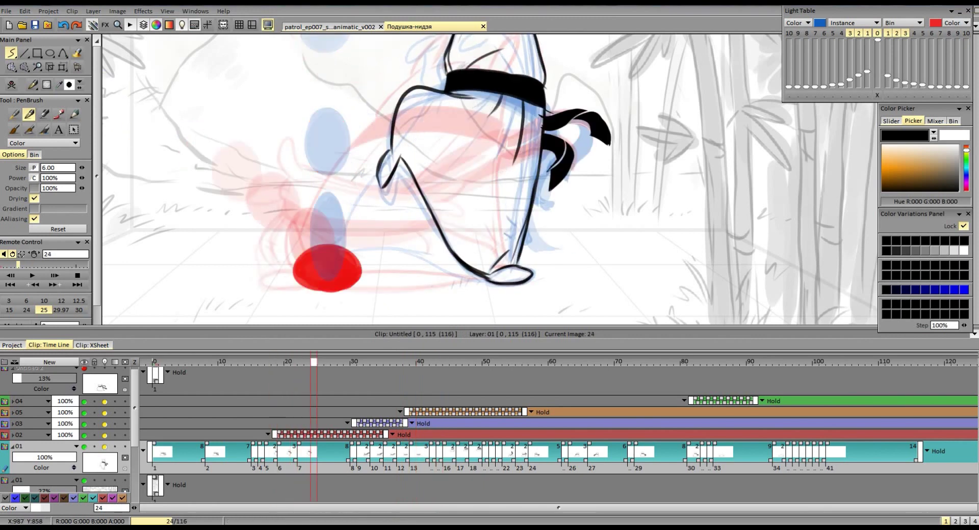
- Split the stretched pillow's hold into extra drawings at frames 24 and 27 and redraw the fluttering headband tails on them
{"action": "key", "text": "Left"}
{"action": "key", "text": "Left"}
{"action": "key", "text": "Left"}
{"action": "key", "text": "Left"}
{"action": "key", "text": "Left"}
{"action": "key", "text": "Left"}
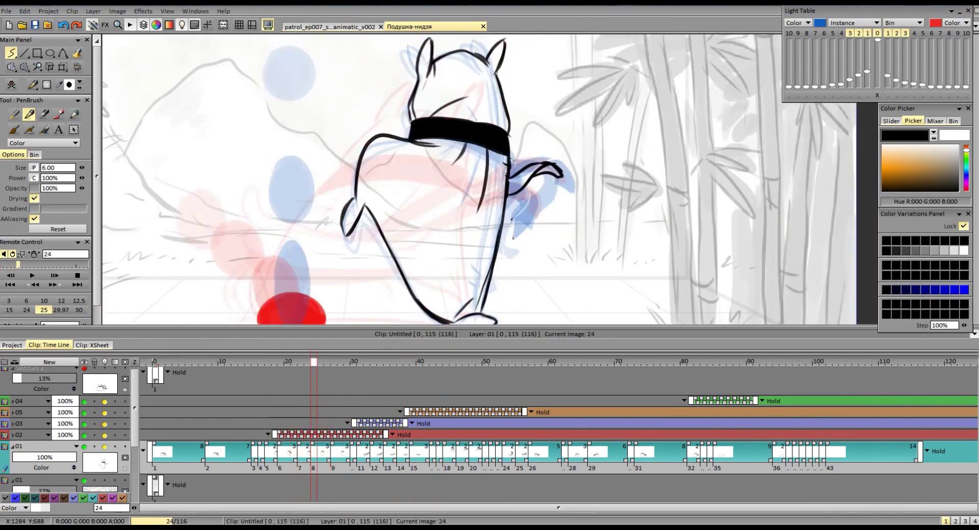
{"action": "key", "text": "Right"}
{"action": "key", "text": "Right"}
{"action": "key", "text": "Right"}
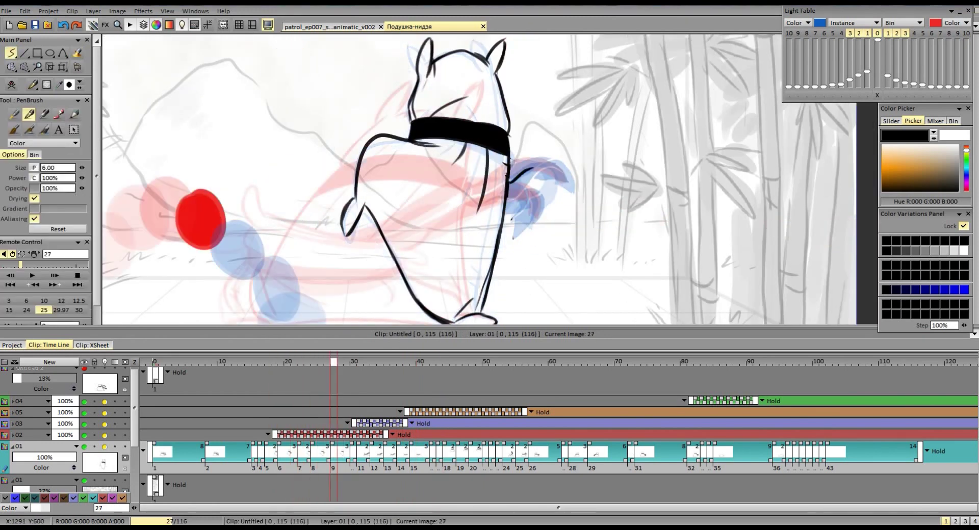
- Add the black headband and two filled, curling tails to the leaning pillow drawing at frame 30
{"action": "key", "text": "Right"}
{"action": "key", "text": "Right"}
{"action": "key", "text": "Right"}
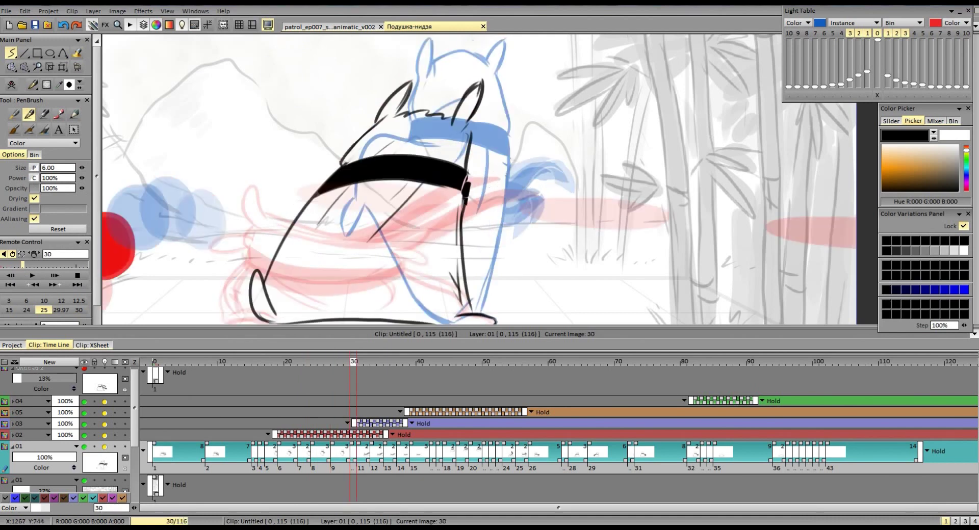
{"action": "key", "text": "Right"}
{"action": "key", "text": "Right"}
{"action": "key", "text": "Left"}
{"action": "key", "text": "Return"}
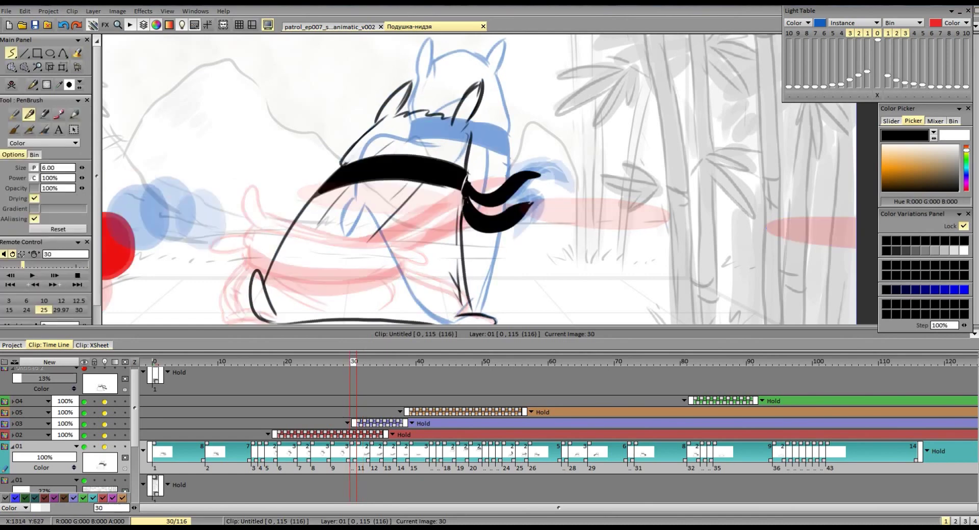